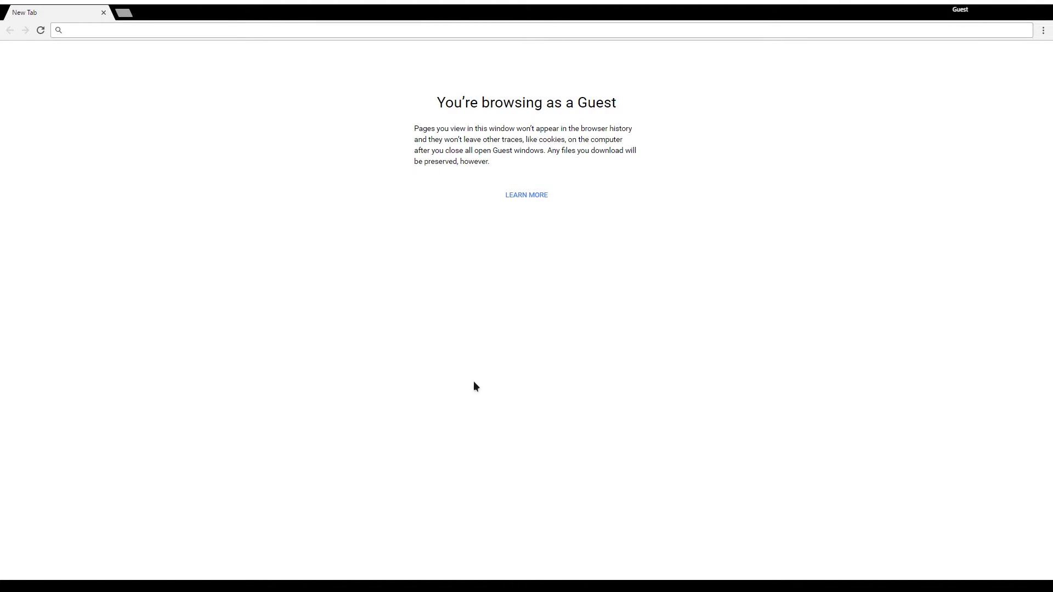
Load elementary.io in Chrome and browse the page, briefly viewing the Epiphany app details.
click(408, 32)
text(elementary.io)
key(Return)
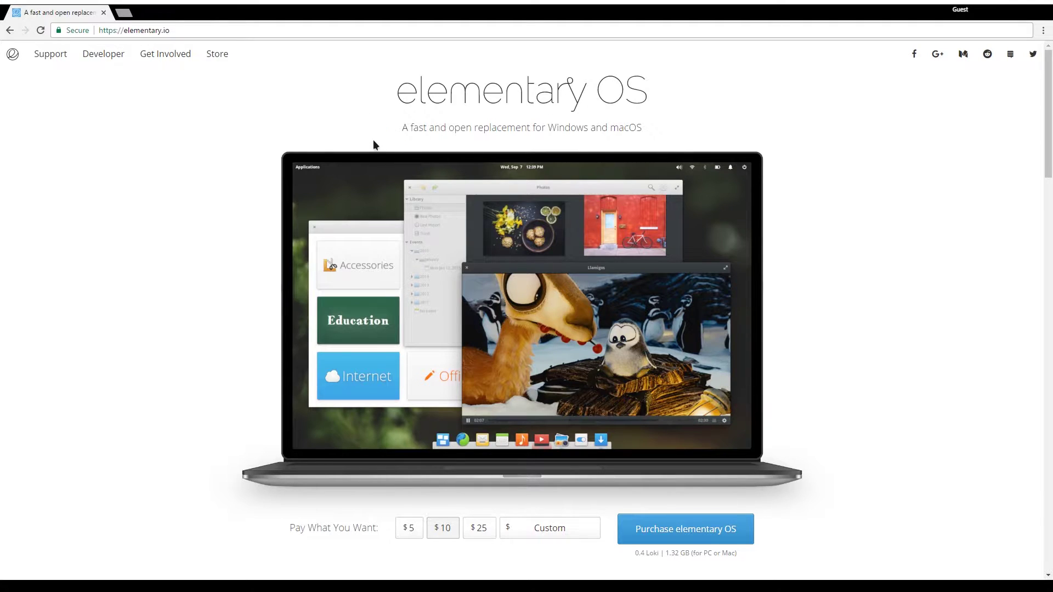
scroll(531, 225, down, 7)
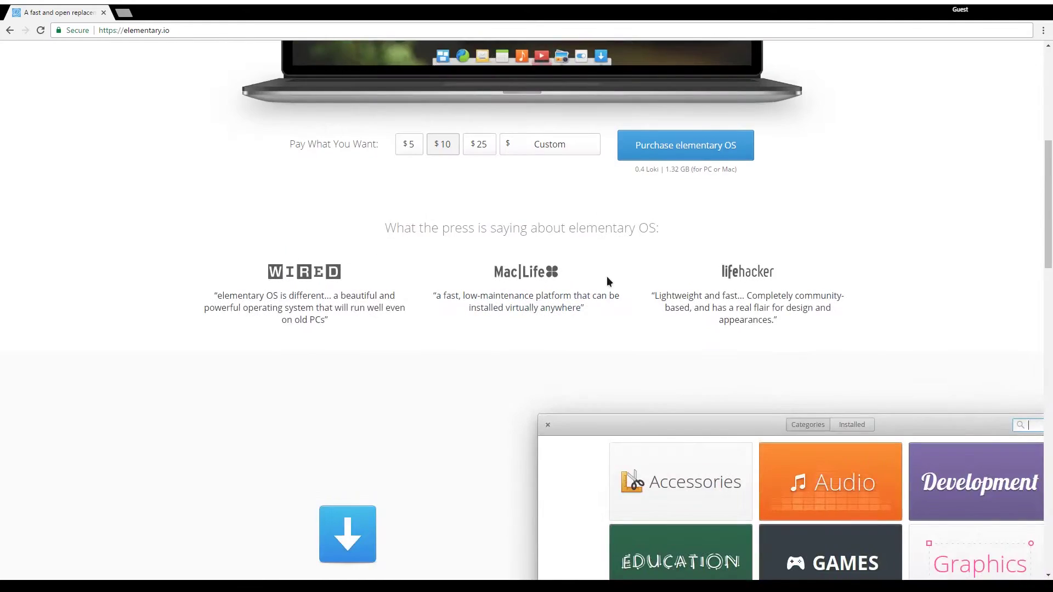
scroll(455, 326, down, 10)
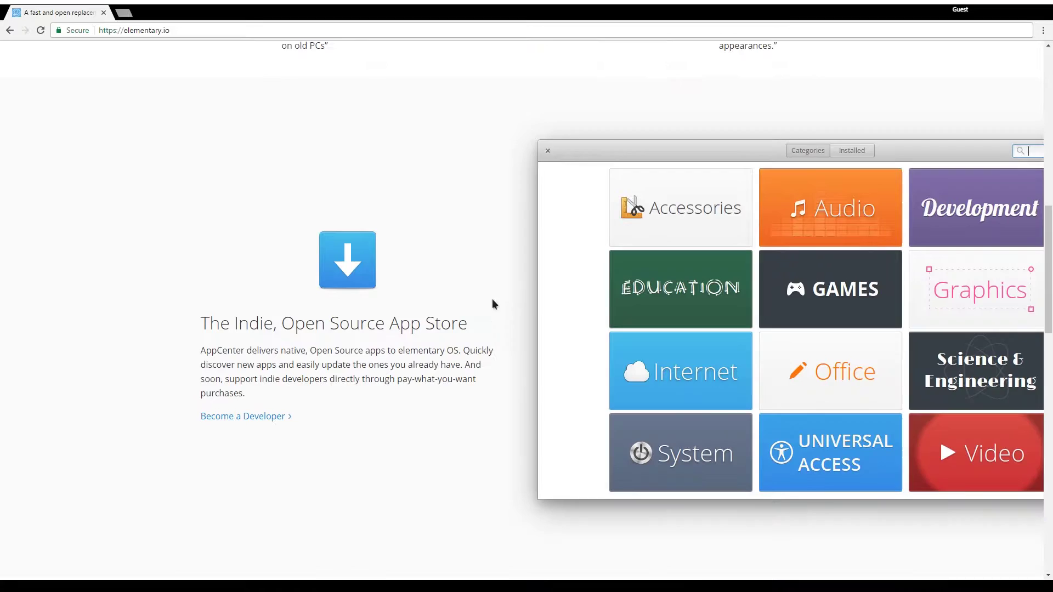
scroll(532, 386, down, 3)
click(446, 293)
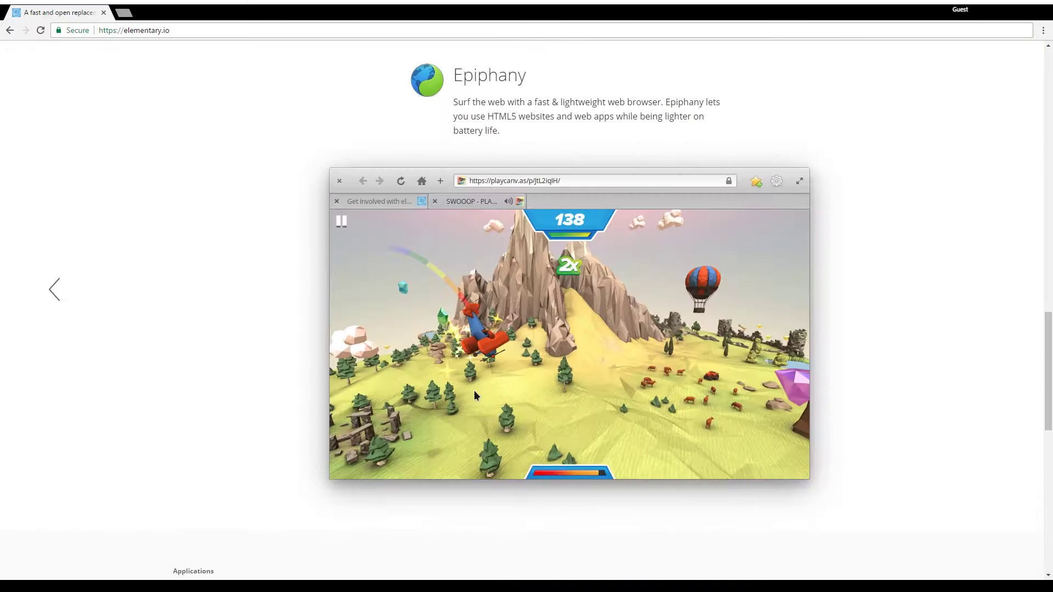
click(13, 338)
scroll(482, 347, up, 12)
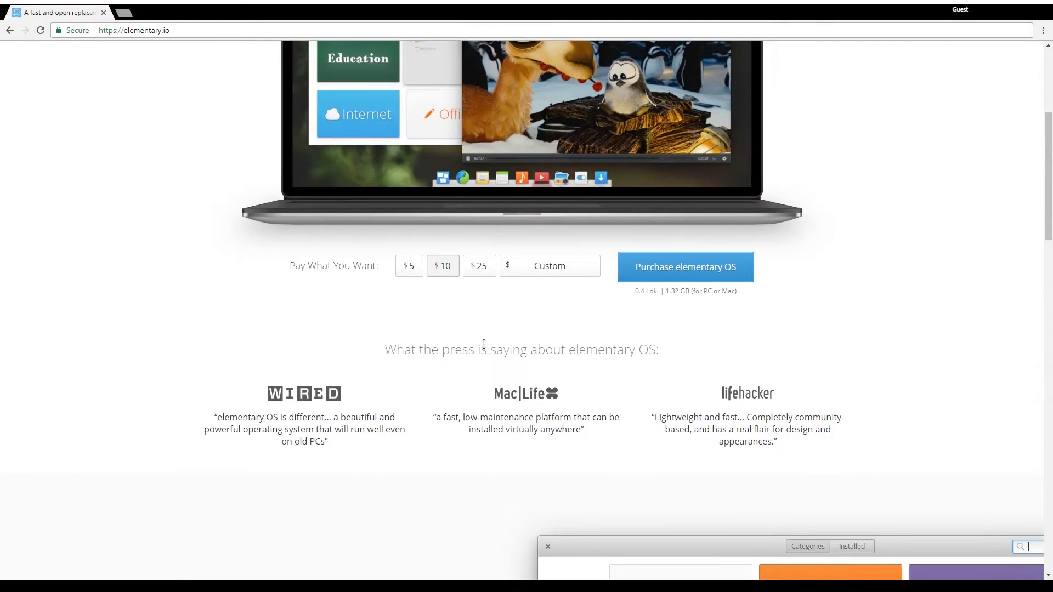
scroll(494, 384, up, 5)
scroll(314, 344, down, 3)
scroll(425, 482, up, 3)
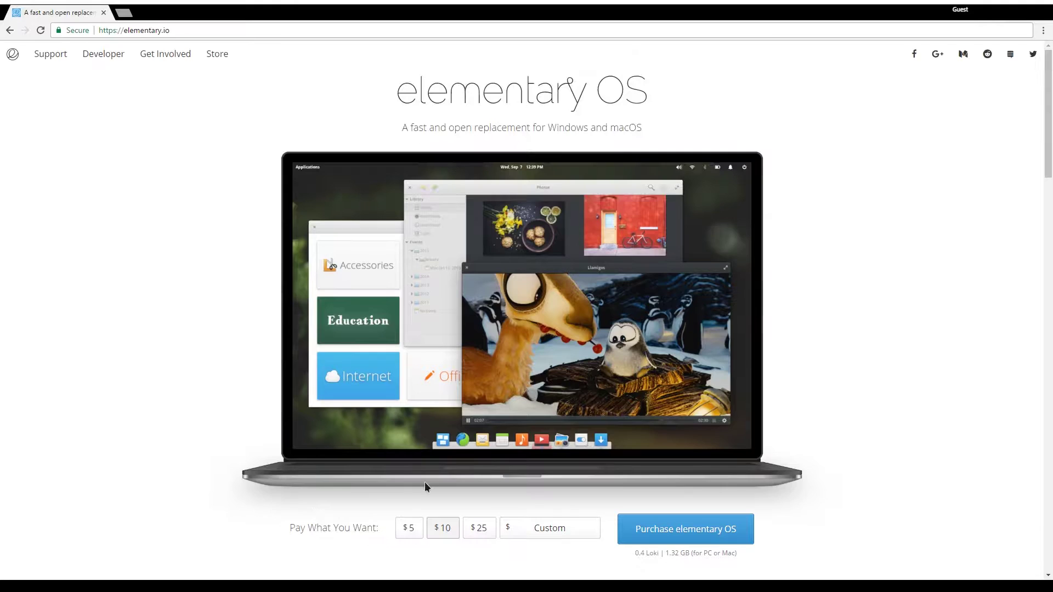
scroll(407, 471, down, 1)
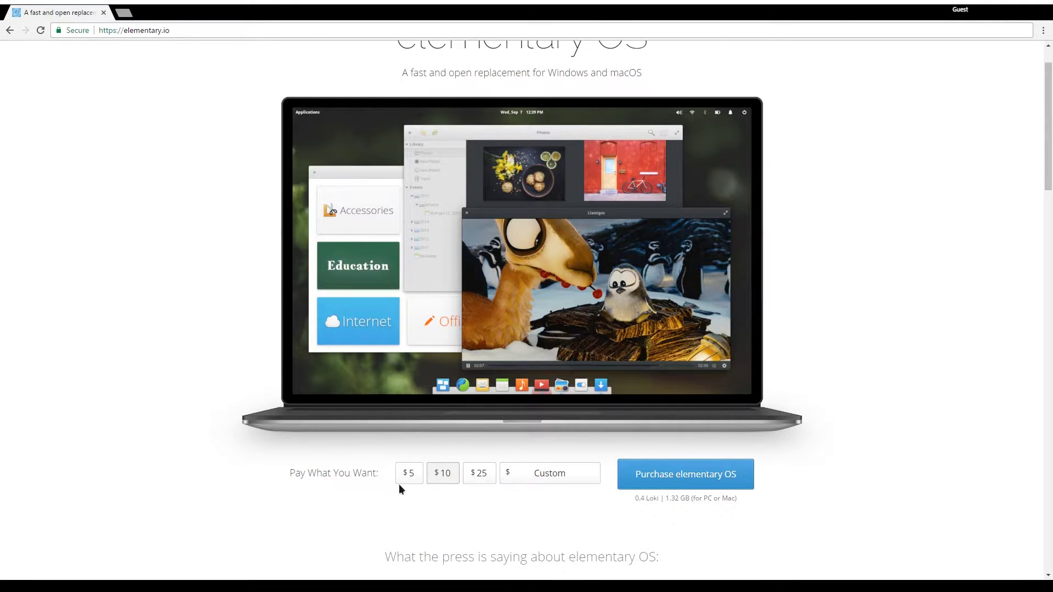
Set the payment to a custom $0 amount after trying the $5 and $10 options.
click(524, 479)
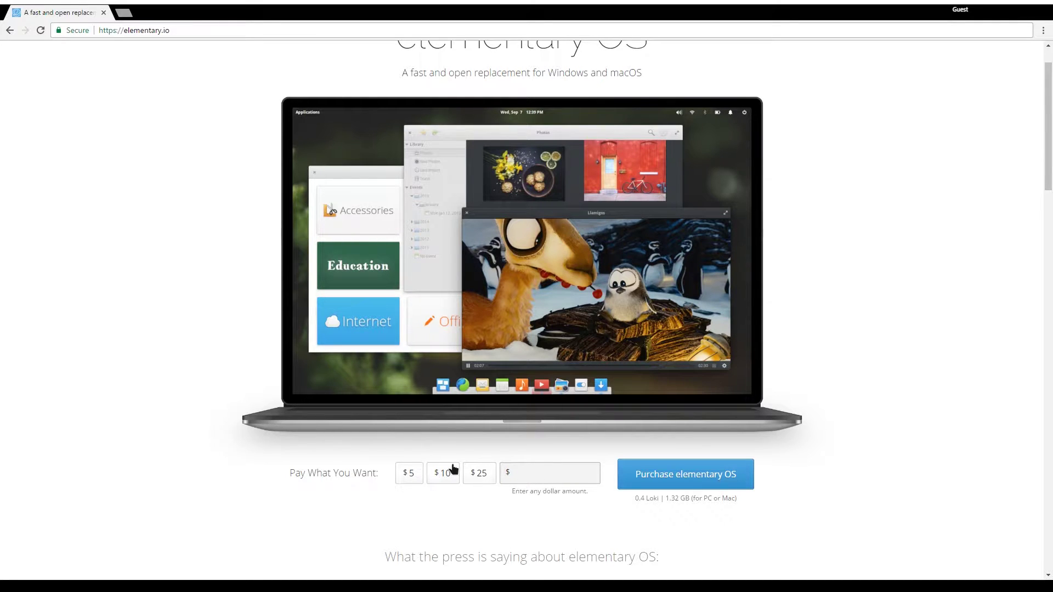
click(406, 473)
click(444, 474)
click(416, 476)
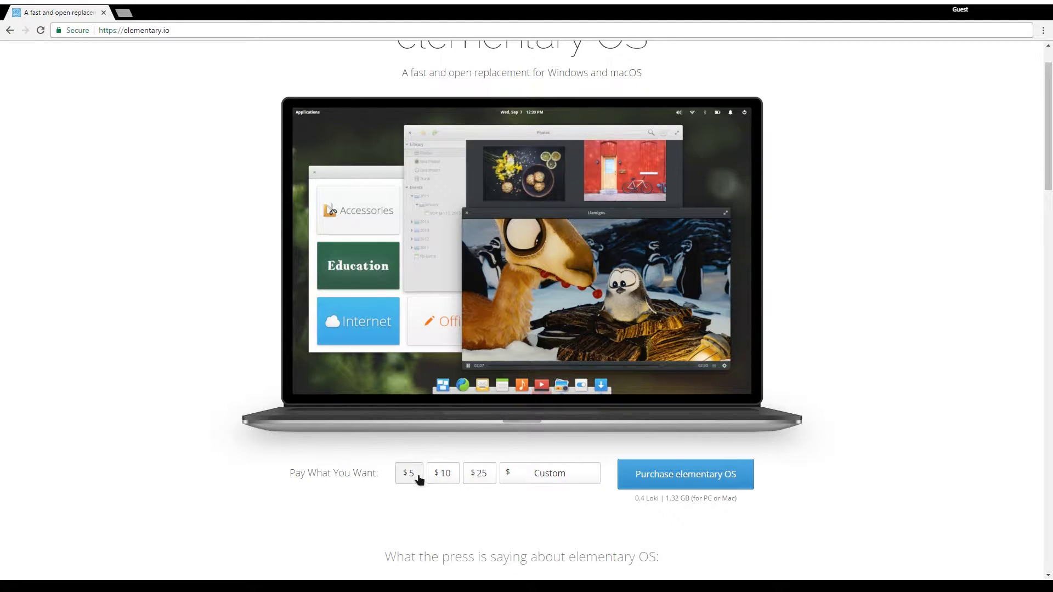
click(528, 480)
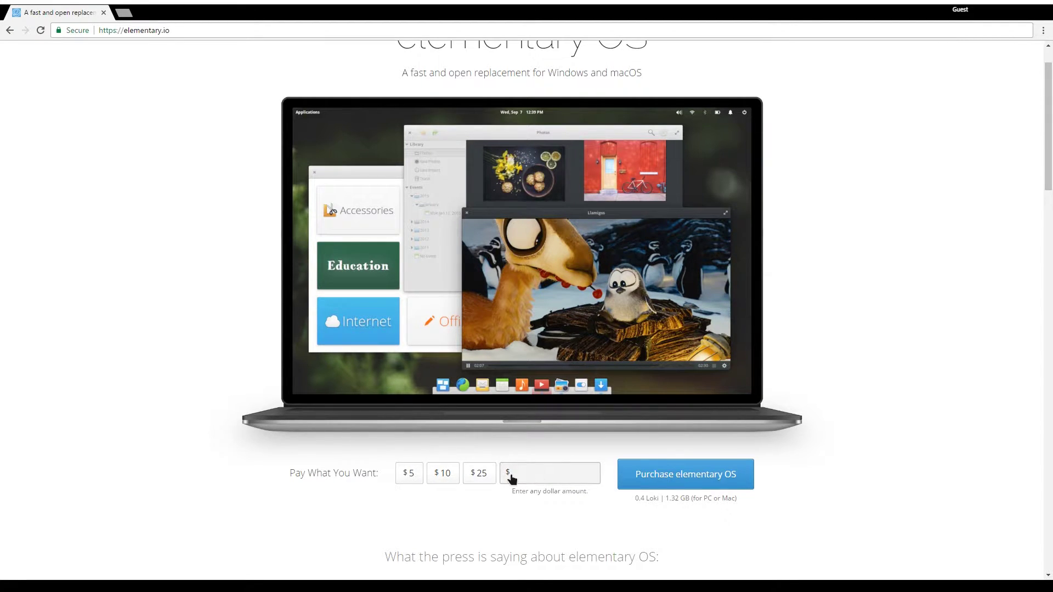
text(0)
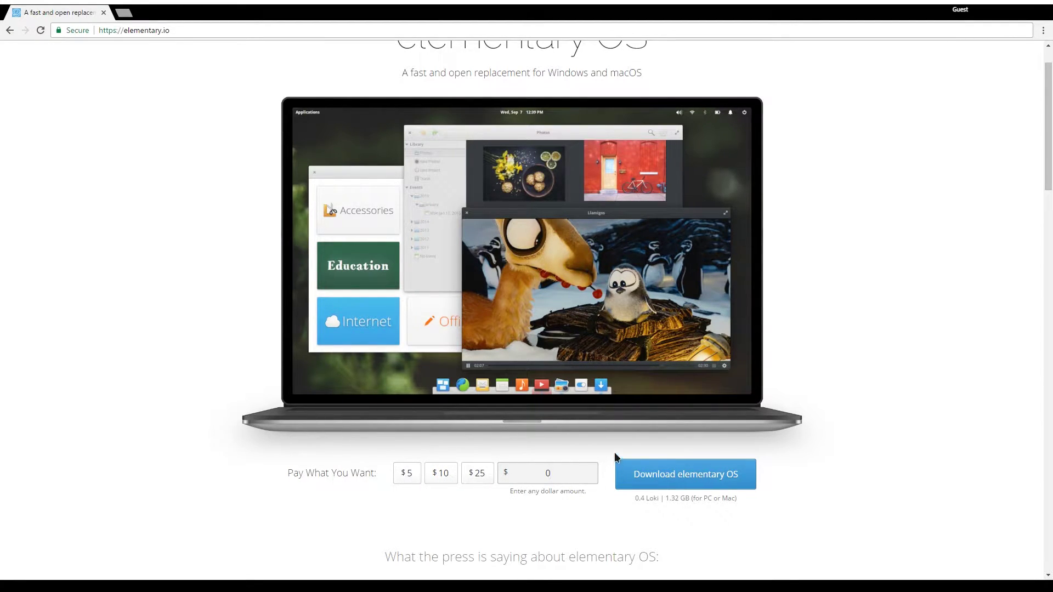
drag(615, 455, 678, 481)
click(682, 518)
click(406, 485)
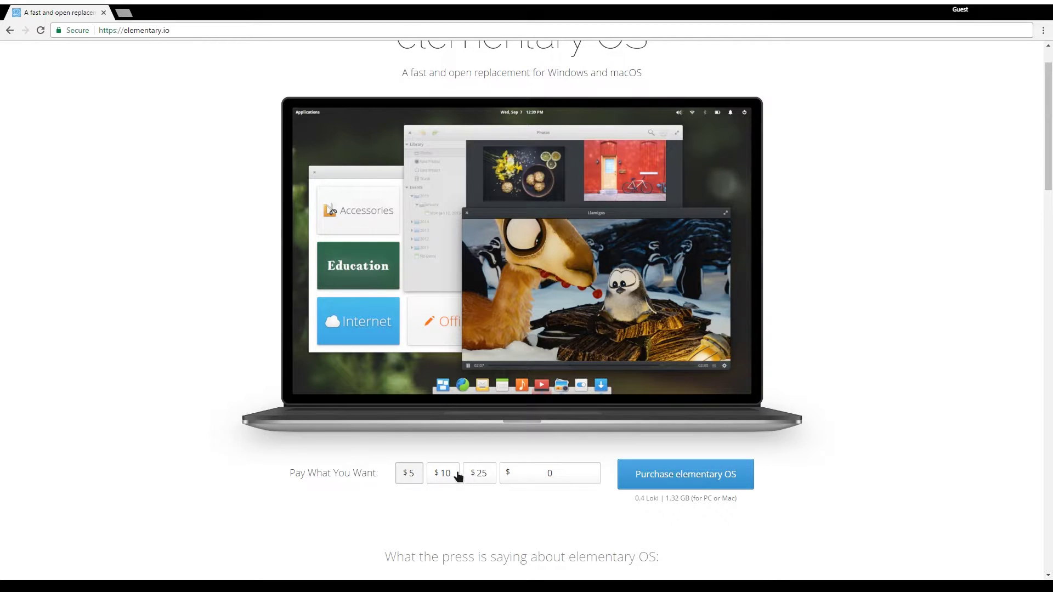
click(542, 482)
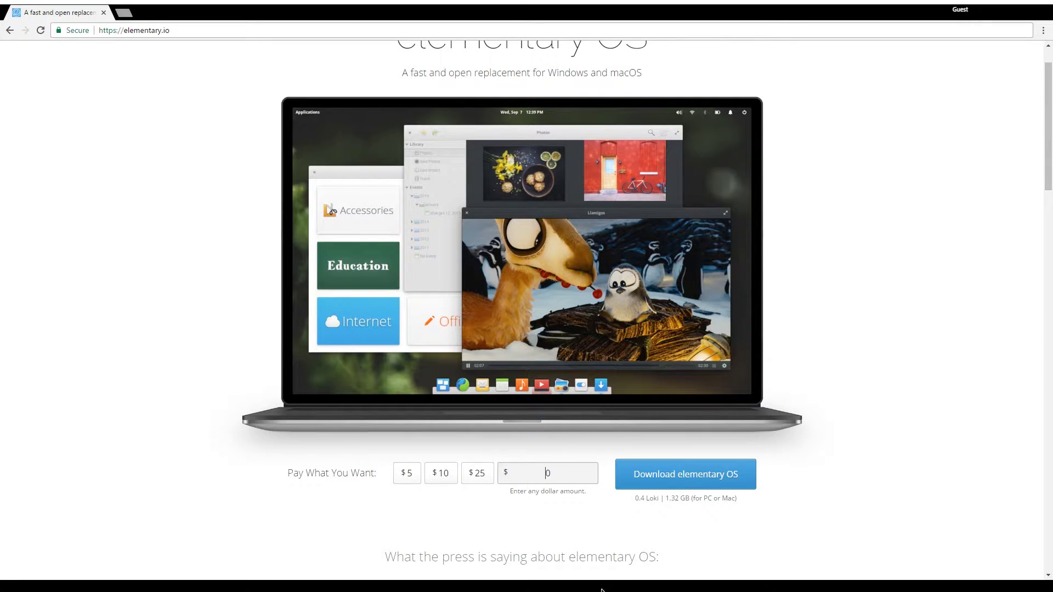
Start the 1.32 GB elementary OS 0.4 ISO download from a direct server.
click(667, 482)
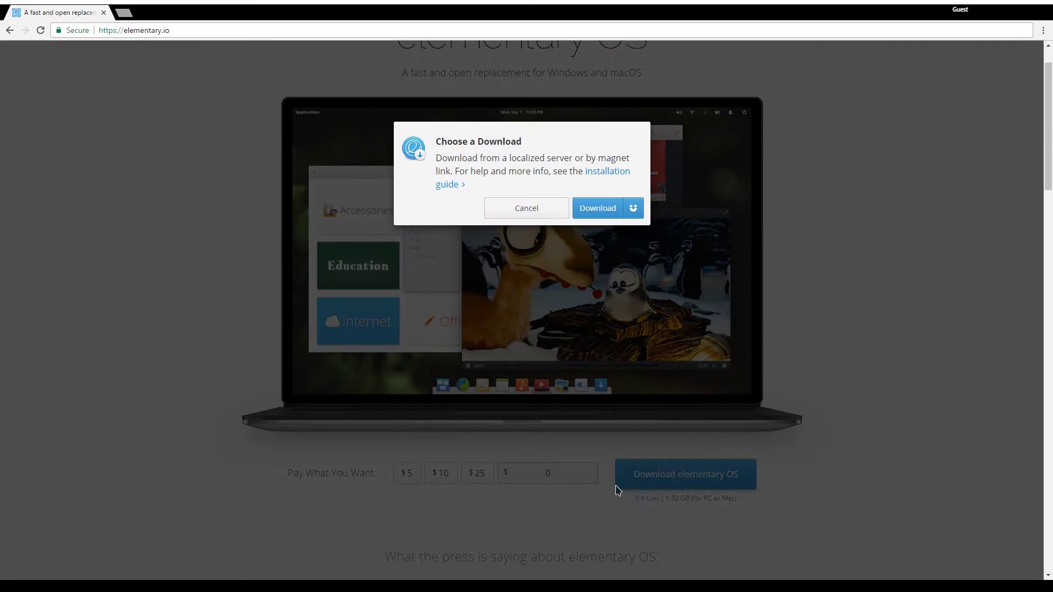
click(597, 209)
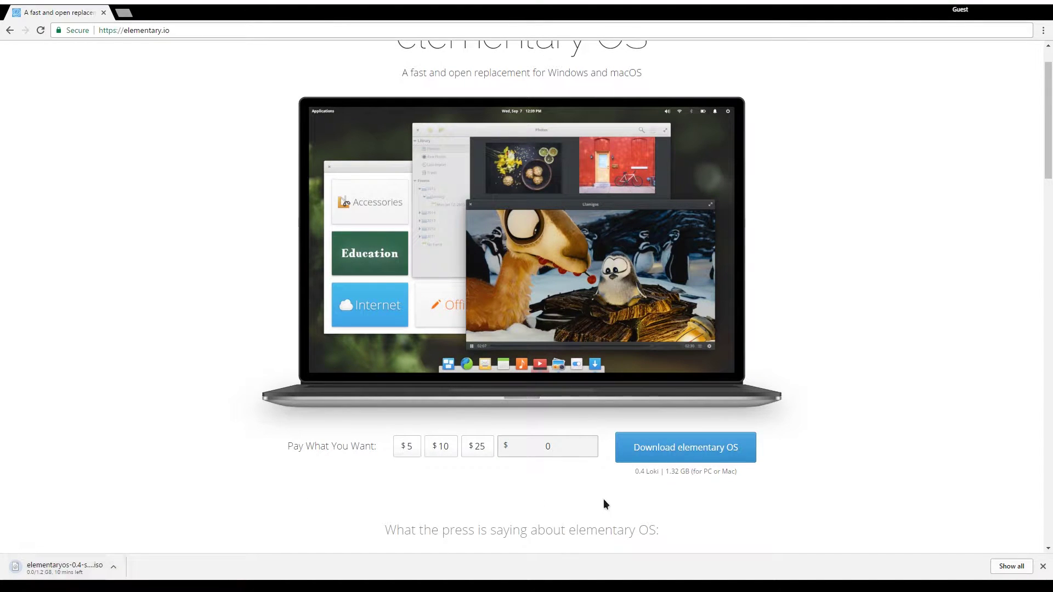
drag(667, 470, 689, 471)
click(698, 472)
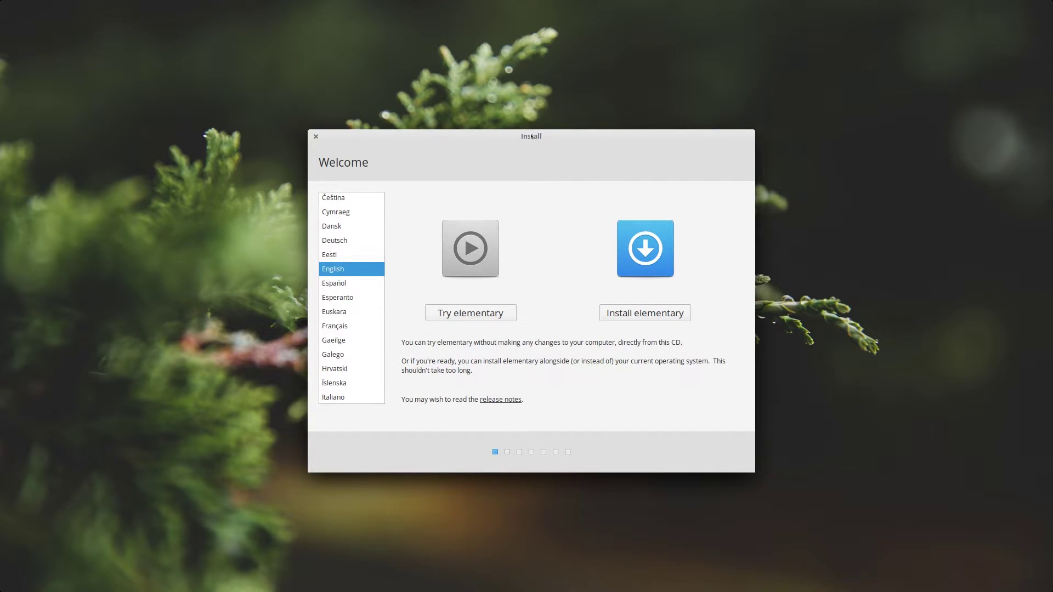
Try Español and Esperanto, return to English, then choose Install elementary.
click(336, 287)
click(336, 299)
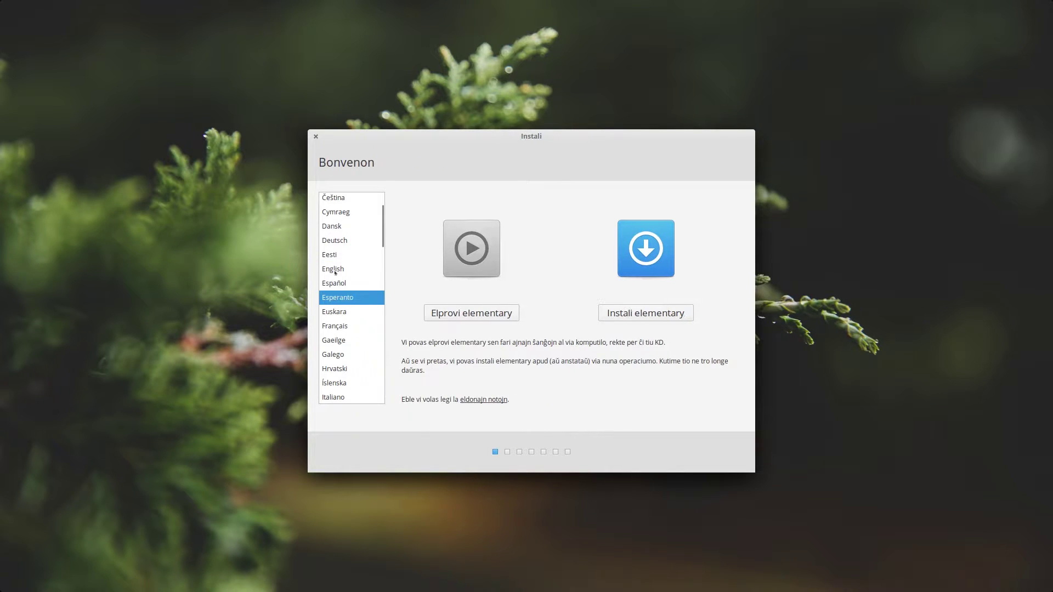
click(340, 269)
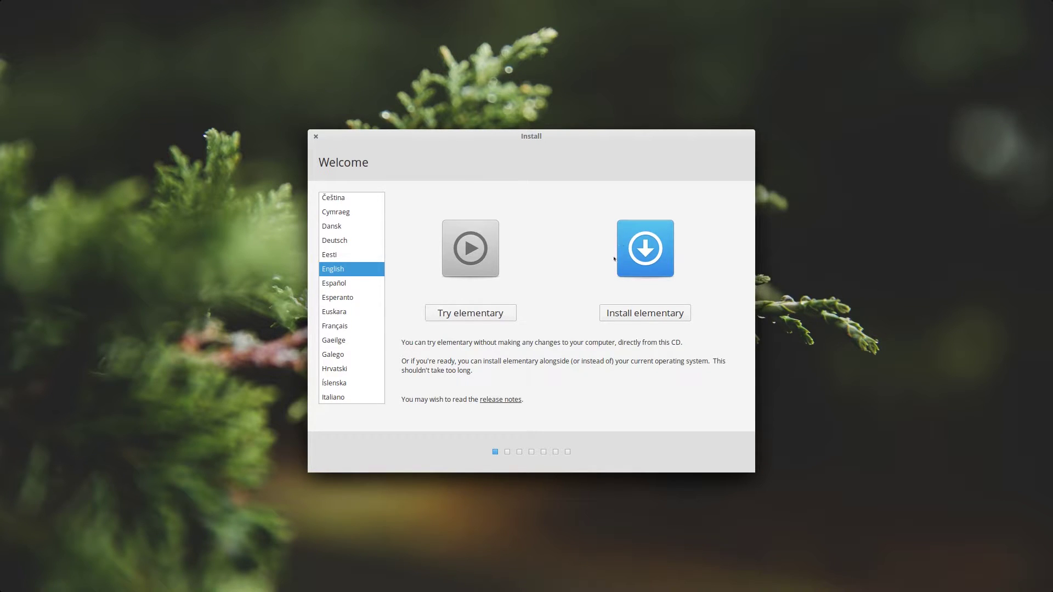
click(648, 312)
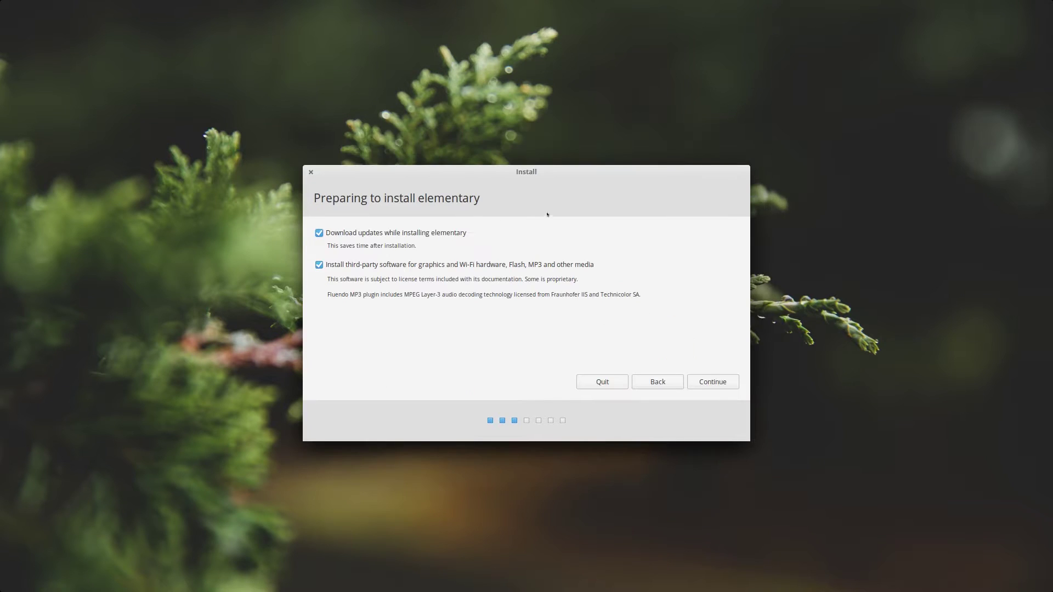
Leave both 'download updates' and 'install third-party software' checked, then continue to Installation type.
drag(525, 178, 545, 176)
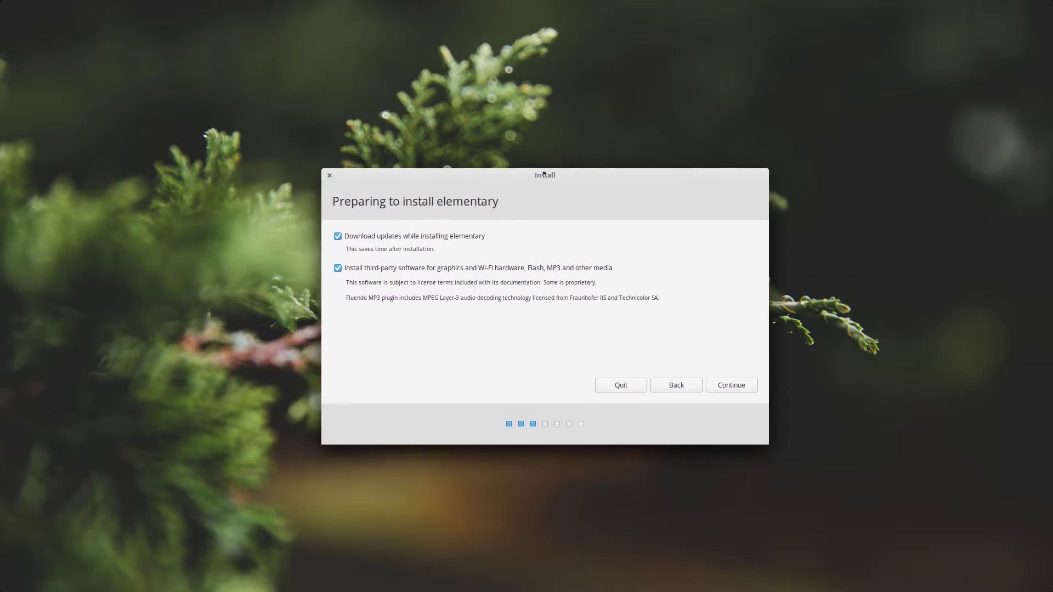
click(337, 233)
click(337, 264)
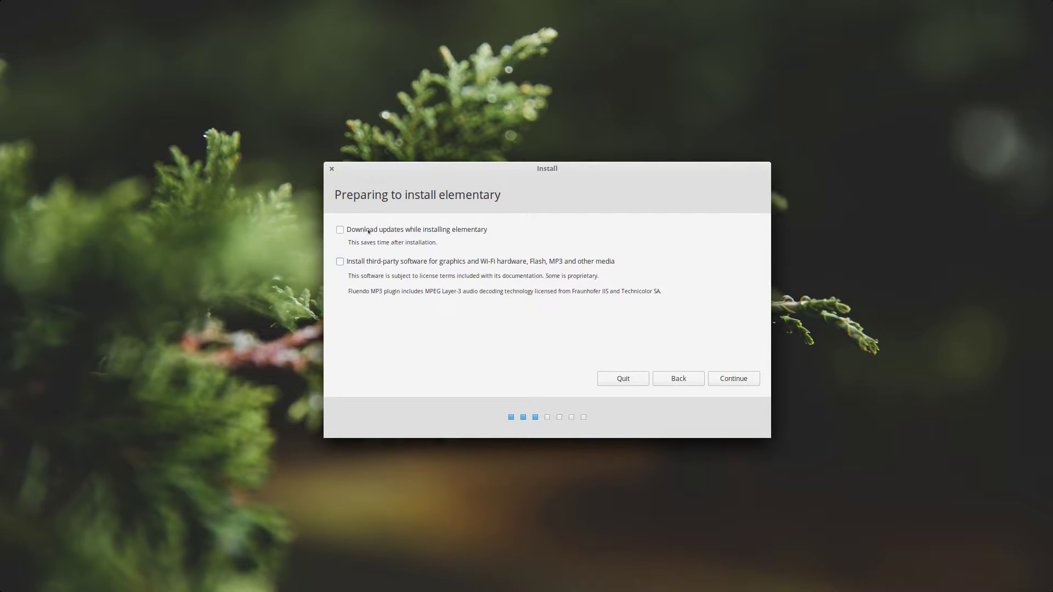
click(342, 231)
drag(349, 240, 335, 290)
click(340, 263)
click(609, 265)
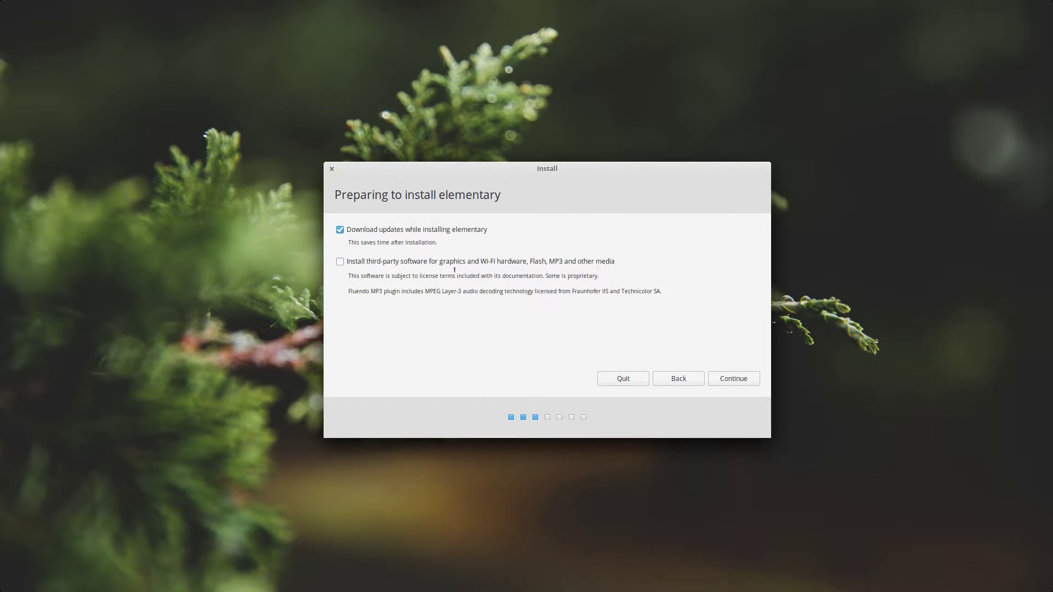
click(347, 261)
click(737, 380)
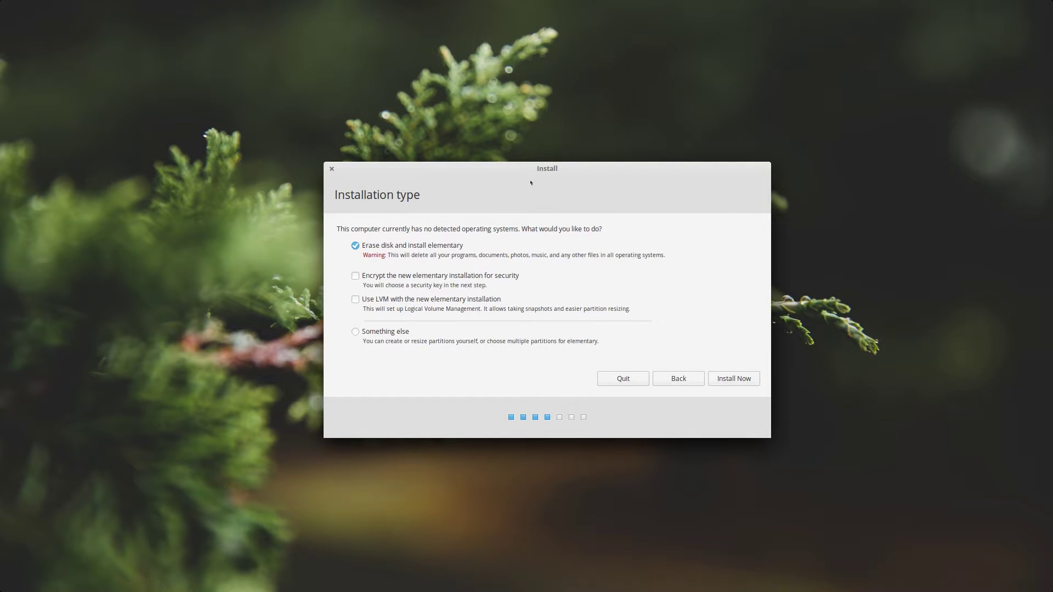
Look at manual partitioning of /dev/sda, then install with Erase disk and confirm writing the changes.
drag(530, 182, 525, 180)
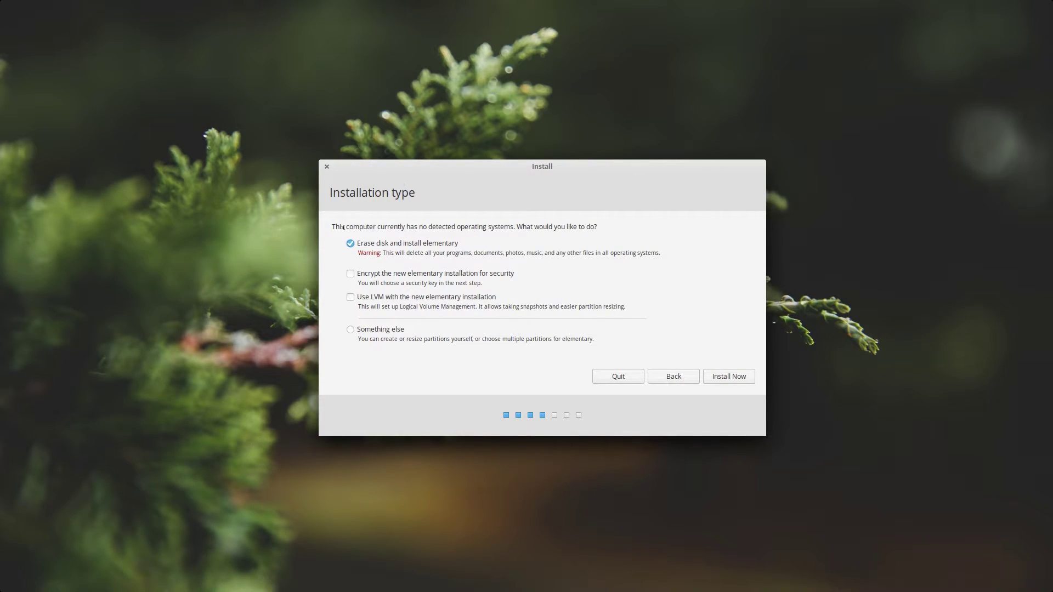
drag(346, 226, 404, 223)
click(351, 328)
click(716, 377)
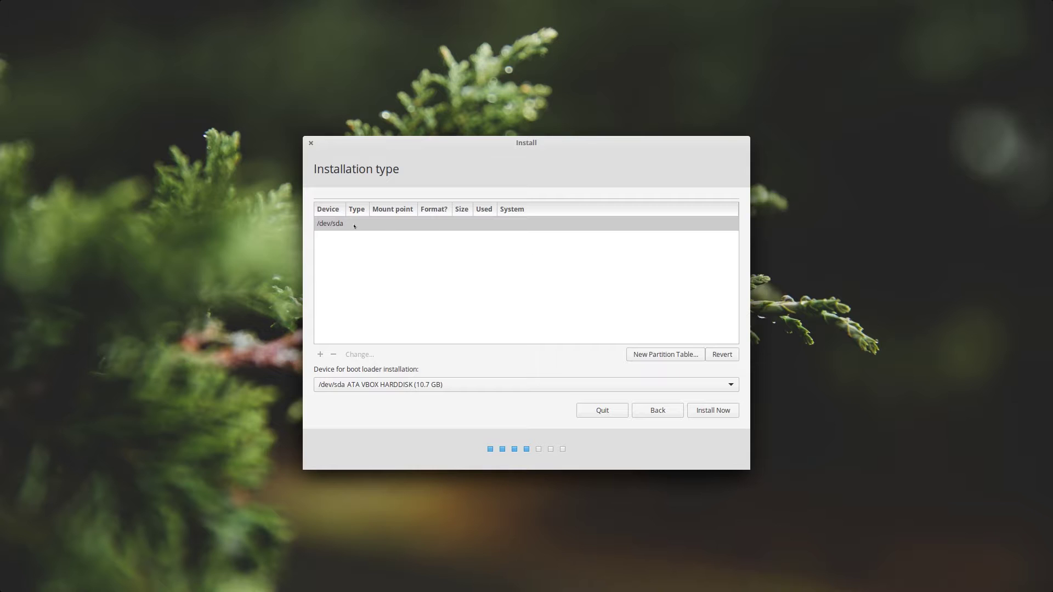
click(354, 225)
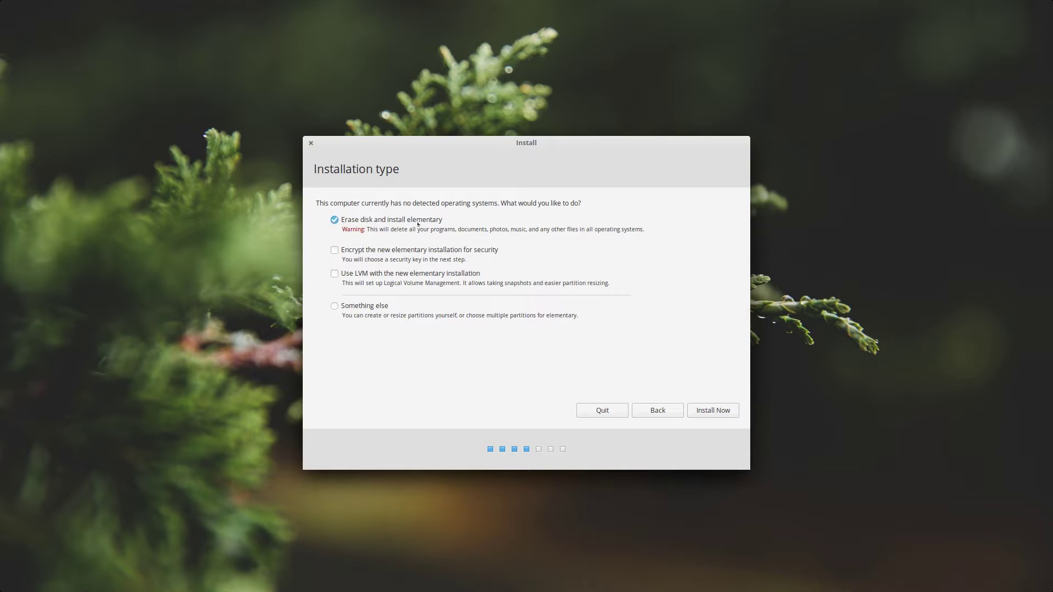
click(697, 415)
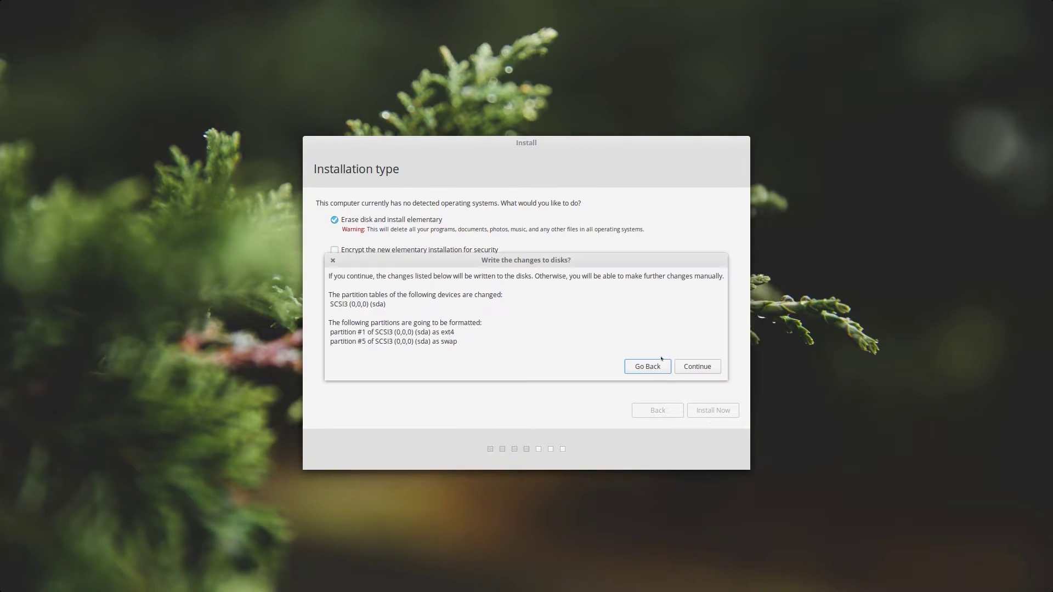
drag(584, 264, 586, 254)
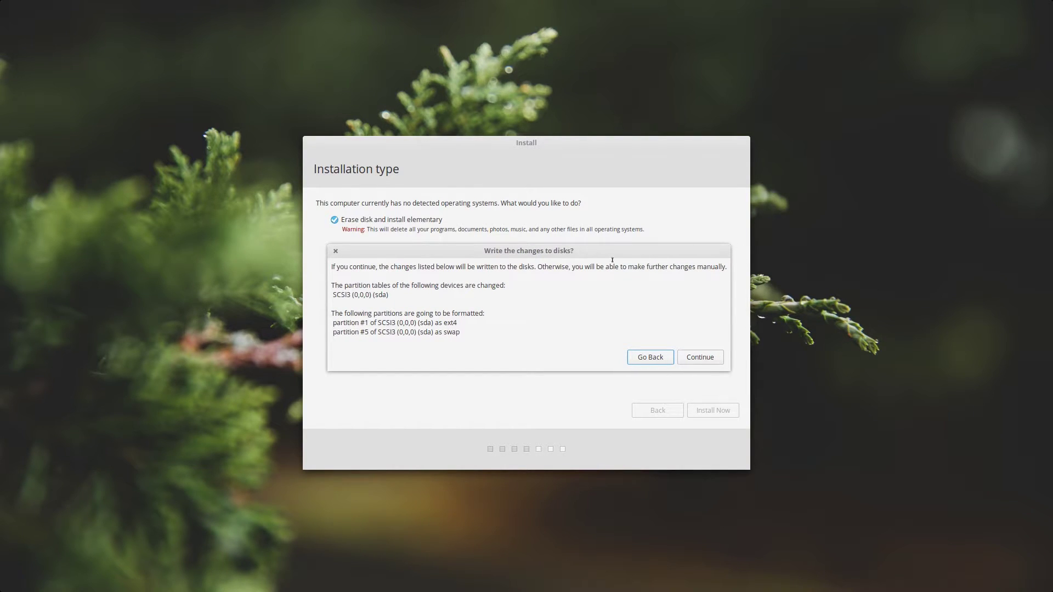
click(716, 357)
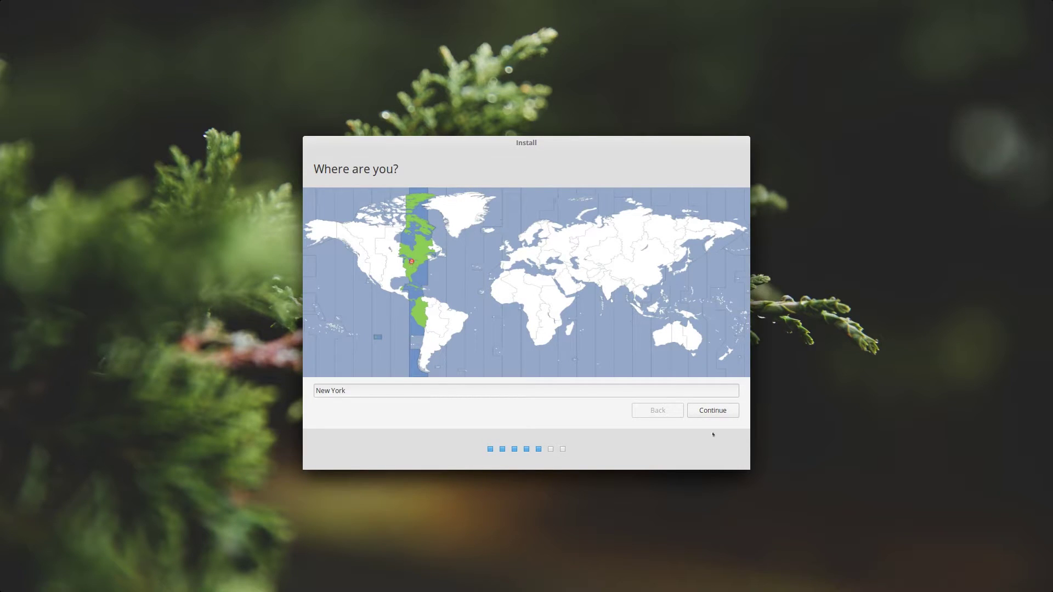
Accept New York, keep the English (US) layout, and test it with 'byte of linux'.
click(714, 404)
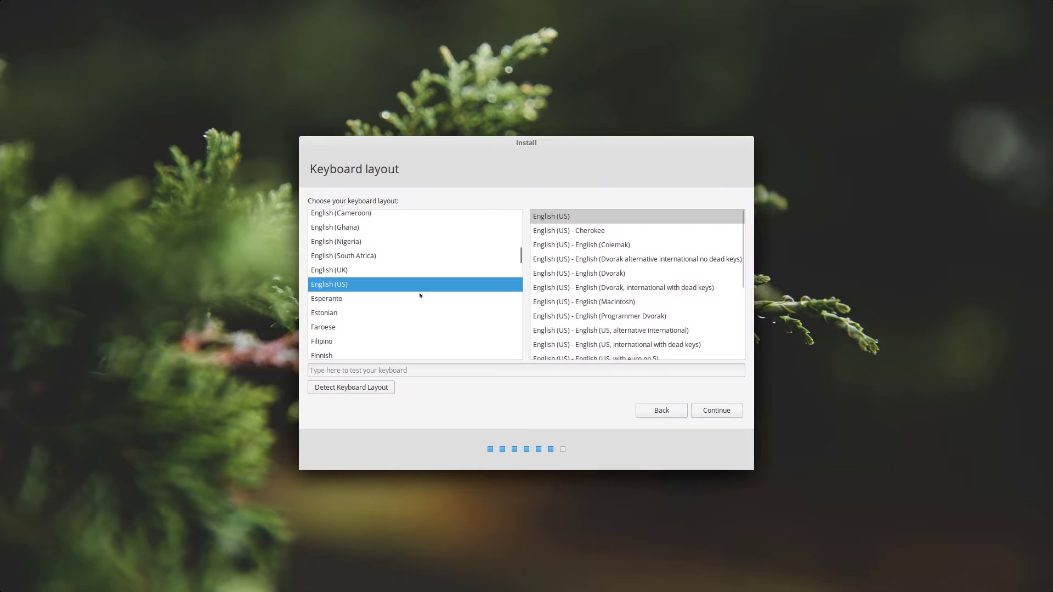
click(431, 371)
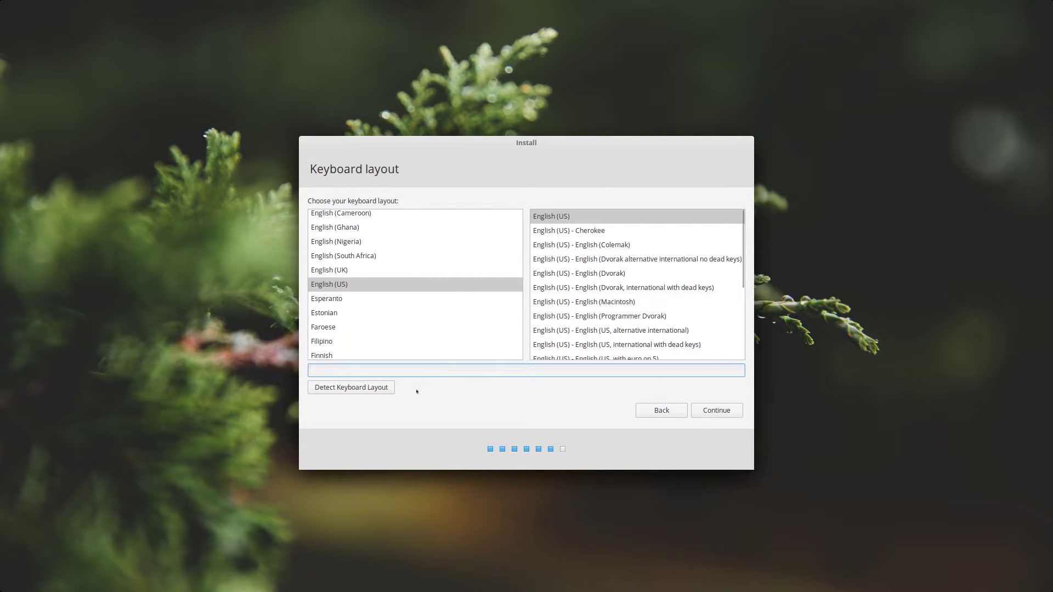
text(fshdfaksjfhaskdfjh42341)
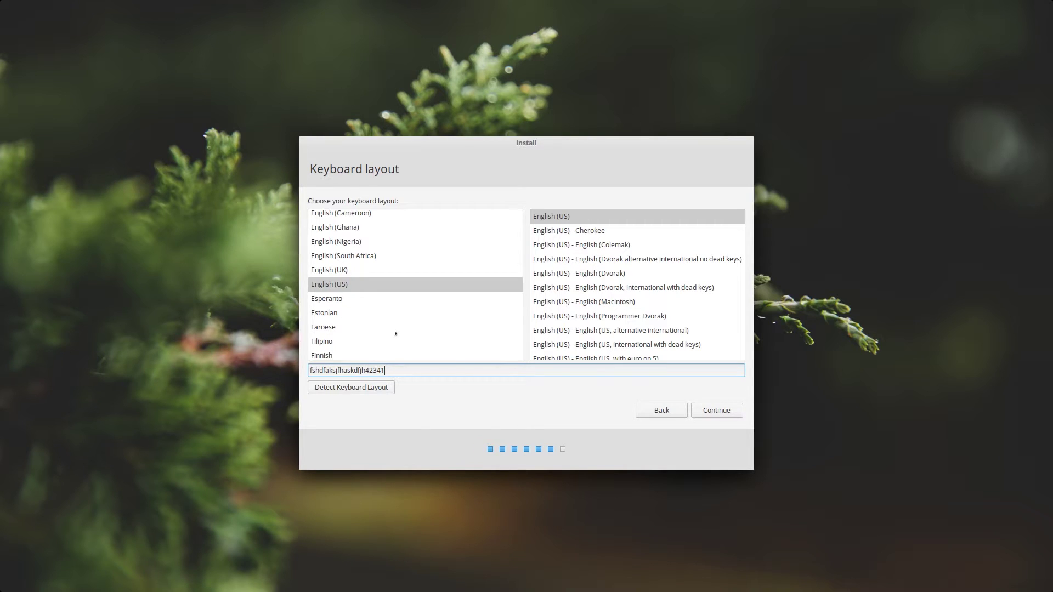
key(ctrl+a)
key(BackSpace)
text(byte of linux)
Enter the full name and set the computer name to byte-EOS.
click(725, 411)
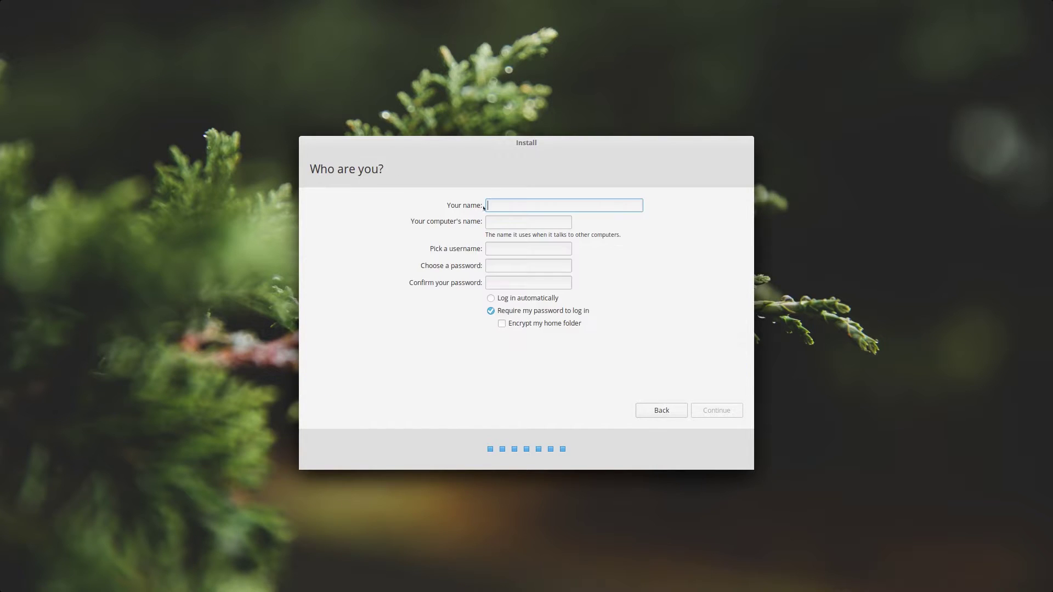
click(494, 221)
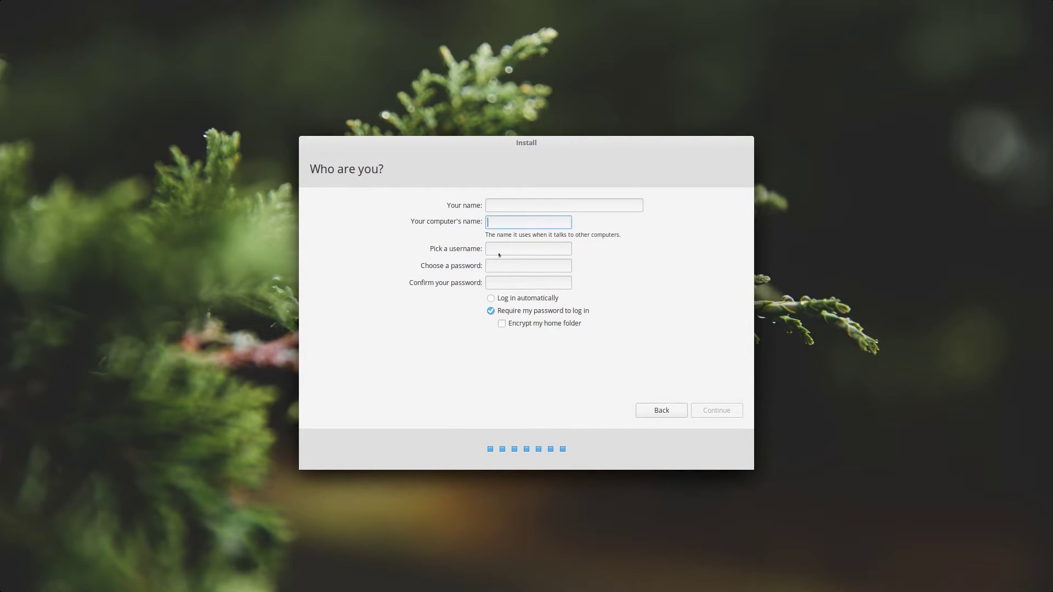
click(487, 206)
text(By)
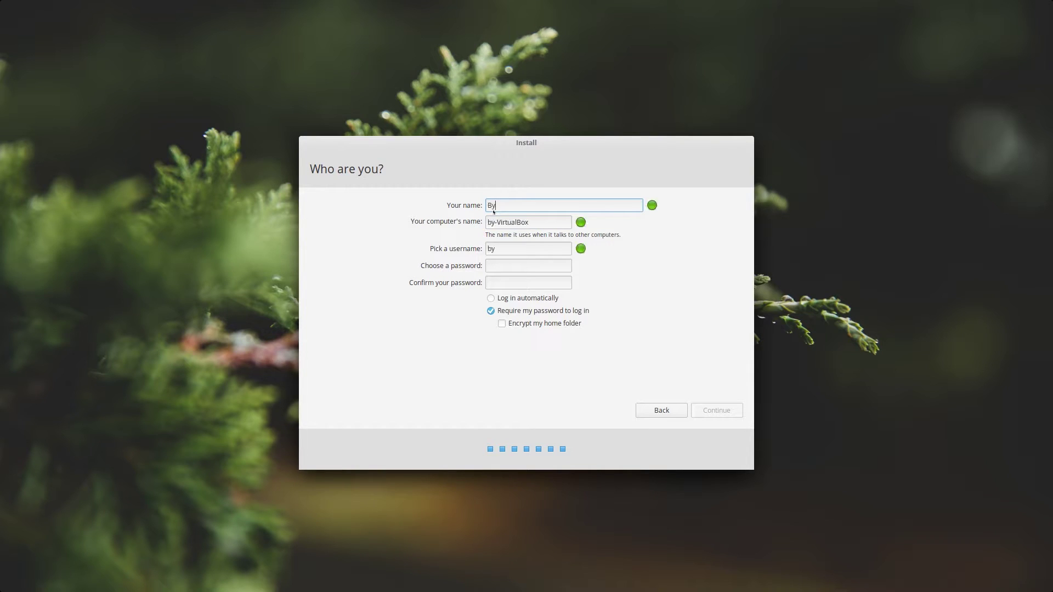
text(te of Linux)
key(Tab)
key(BackSpace)
text(byte_)
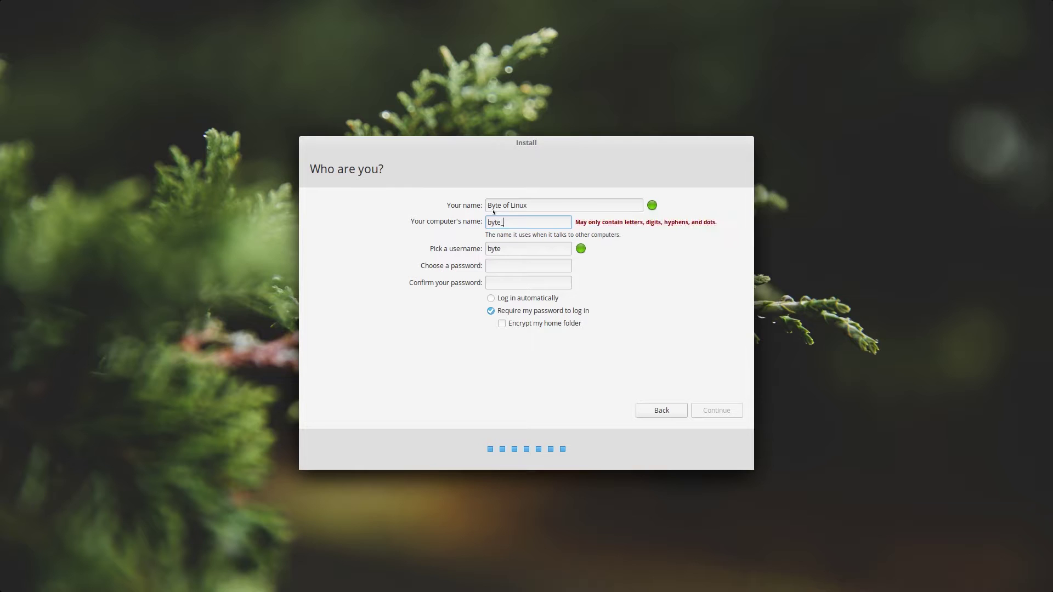
key(BackSpace)
text(-EOS)
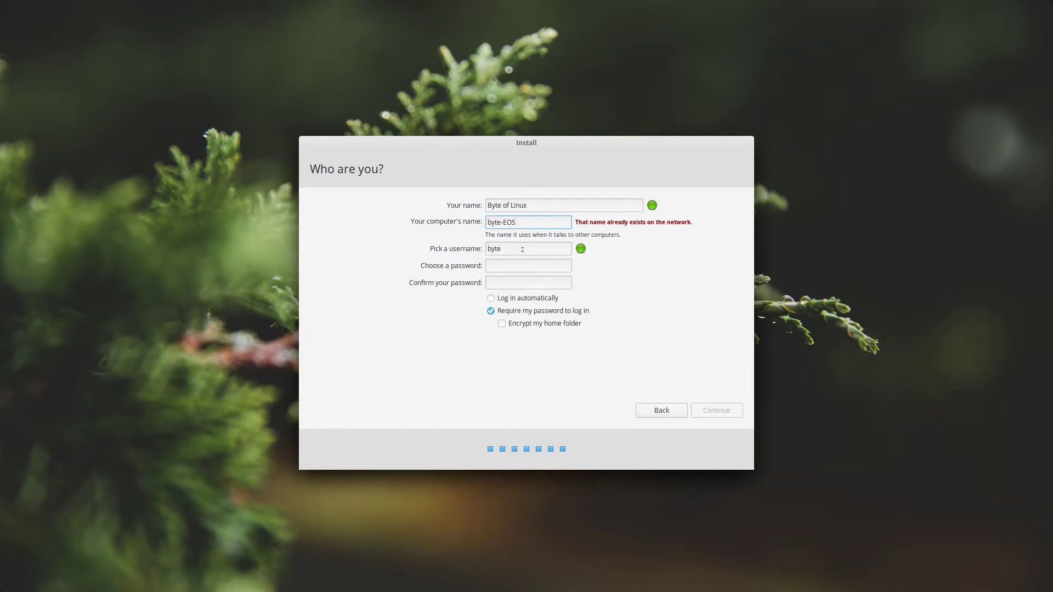
text(oflinux)
Enter and confirm the password, keep login password required with home encryption off, and continue.
key(Tab)
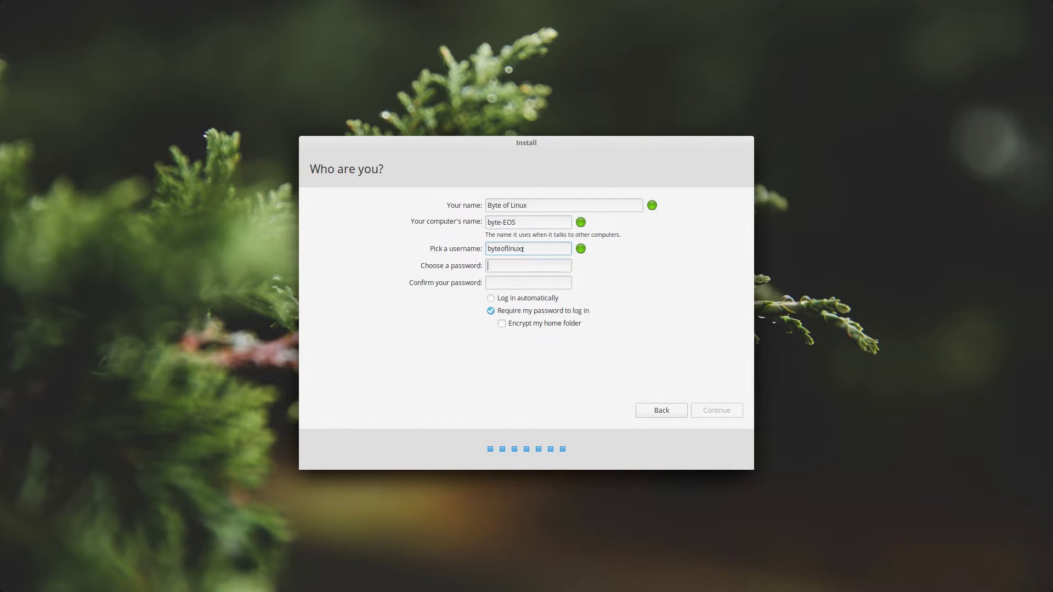
key(Tab)
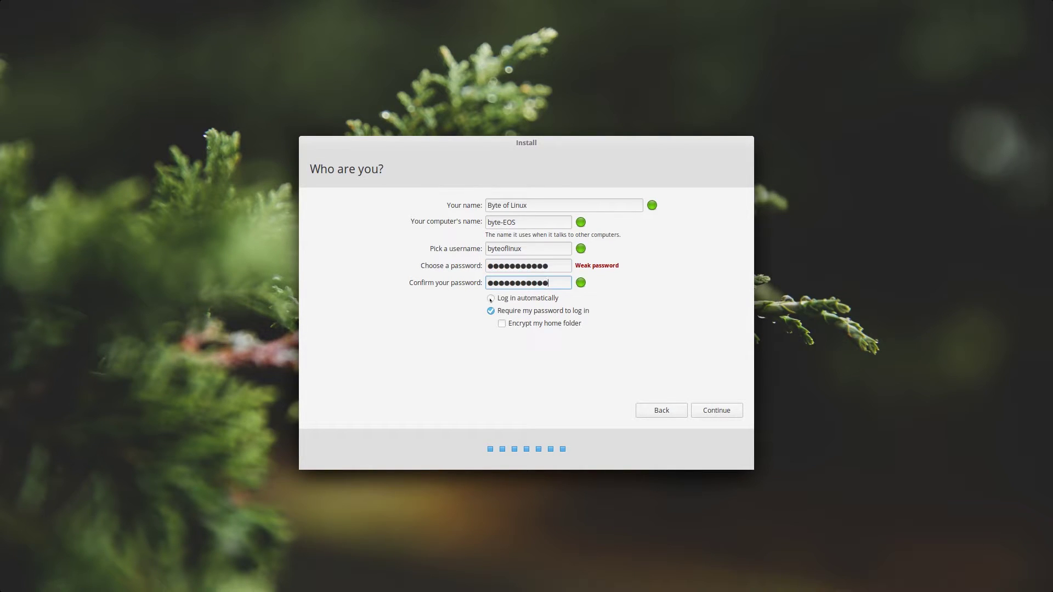
click(491, 298)
click(491, 311)
click(575, 323)
click(502, 324)
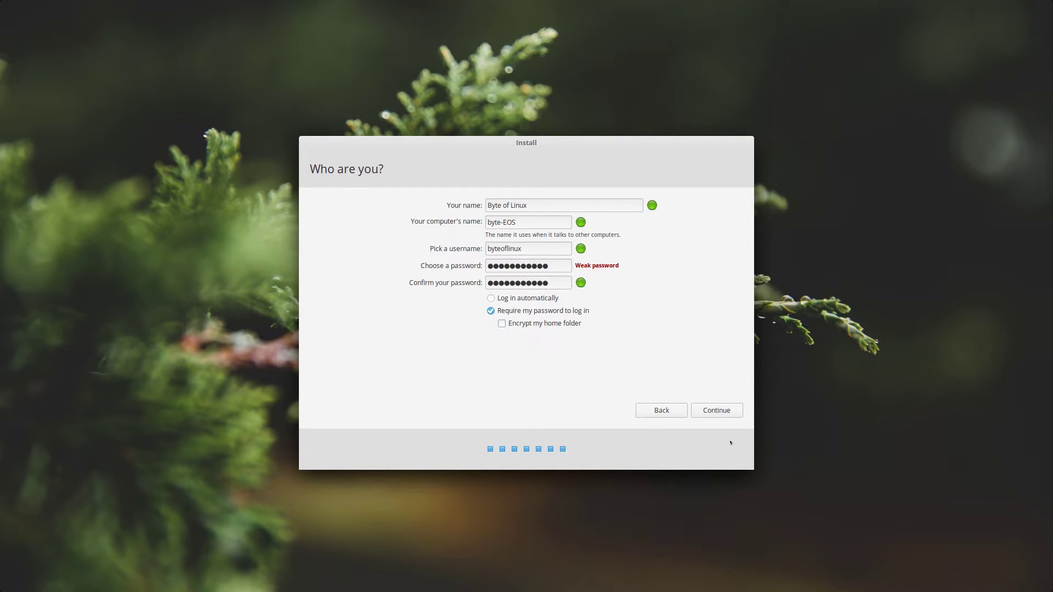
click(714, 411)
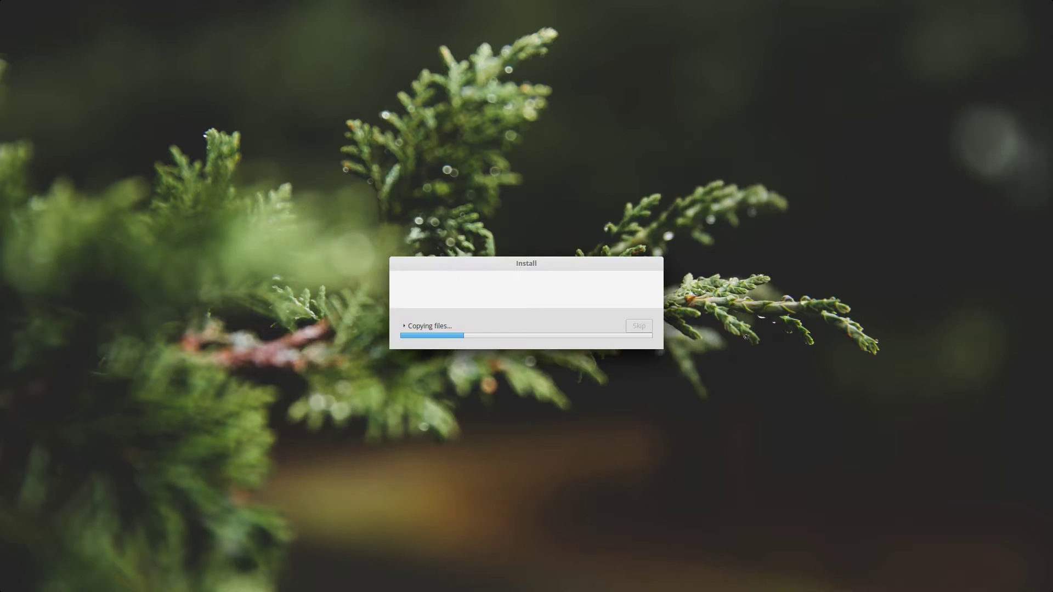
Expand and then collapse the detailed Copying files log while installation runs.
click(434, 324)
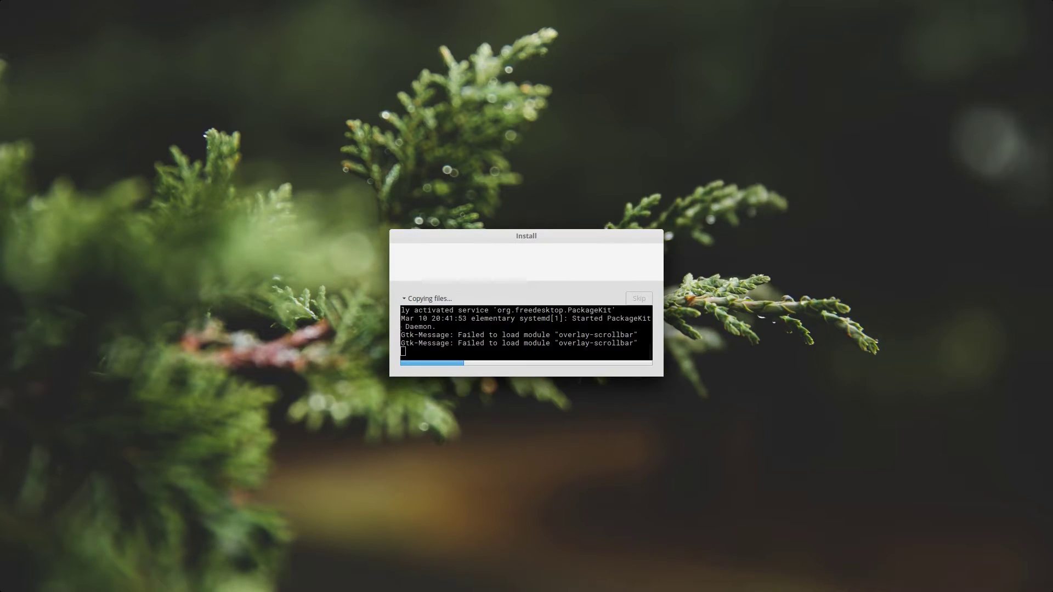
click(406, 298)
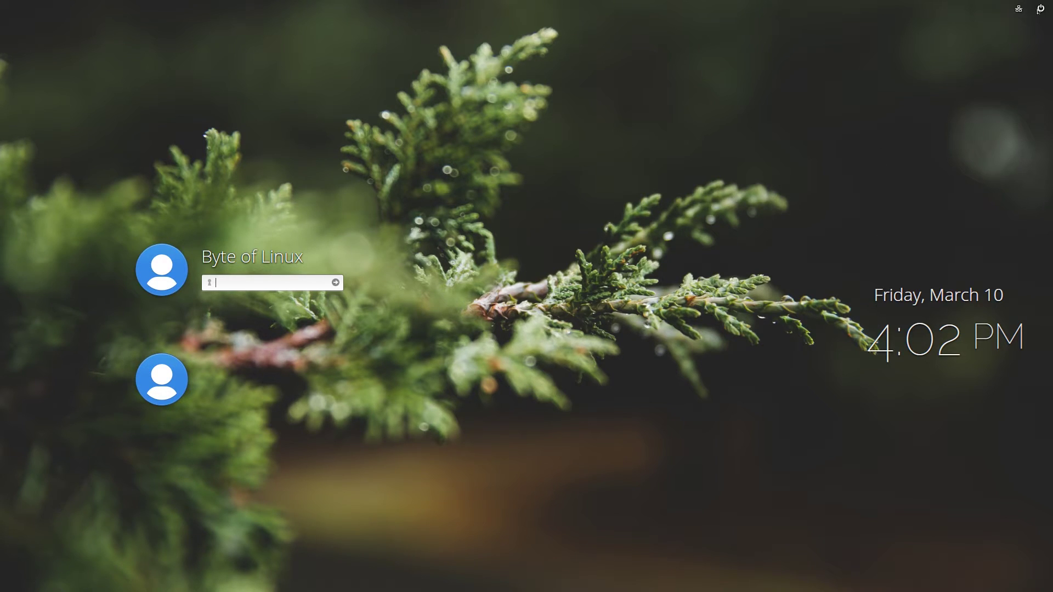
Try Shutdown from the power menu but cancel it, then check and close the network popup.
click(1040, 9)
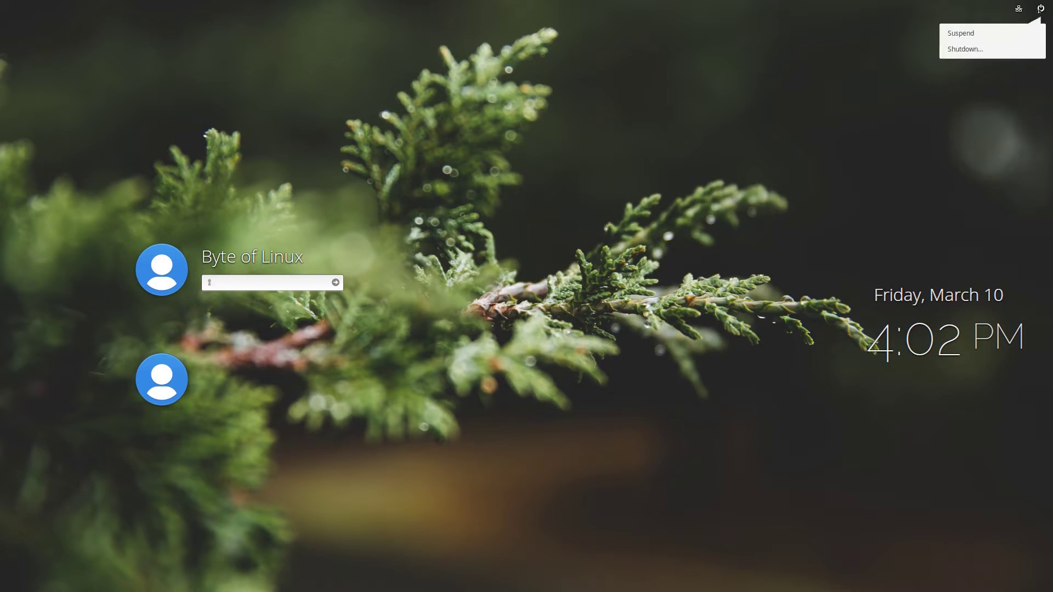
click(965, 49)
click(552, 310)
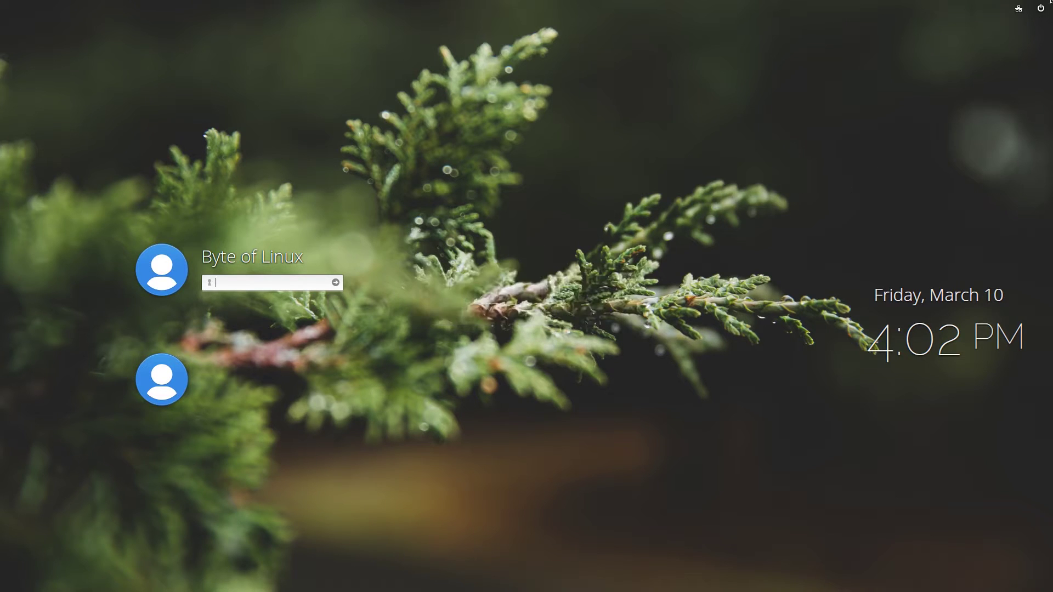
click(1018, 8)
click(1011, 59)
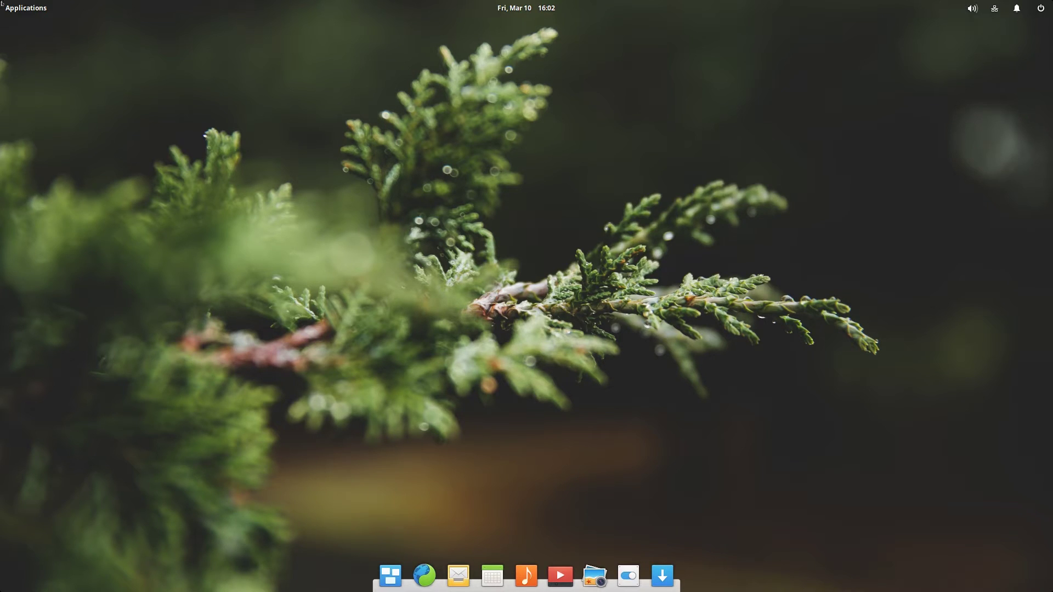
click(20, 6)
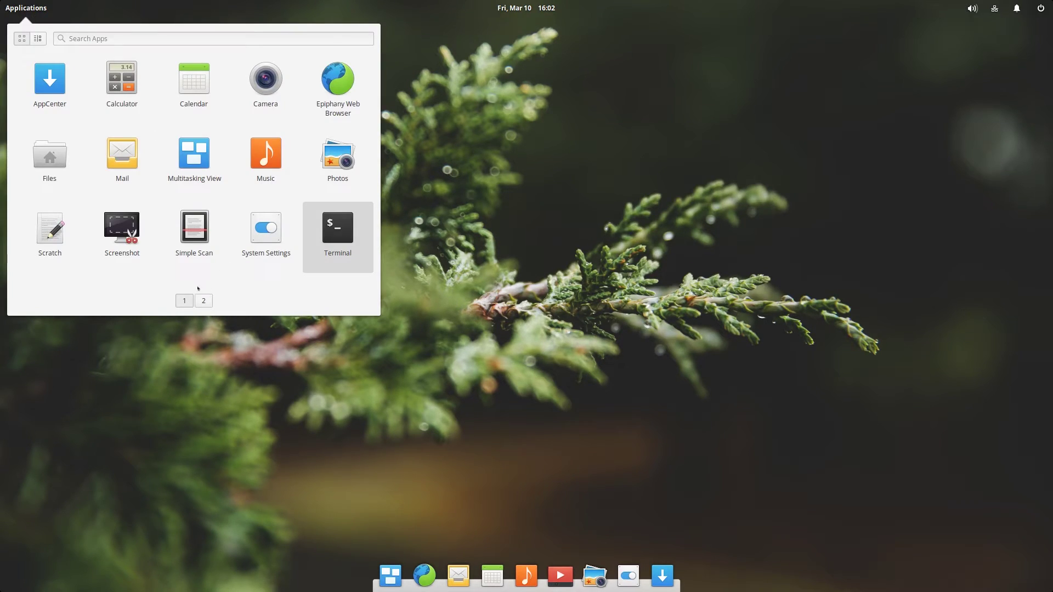
click(205, 33)
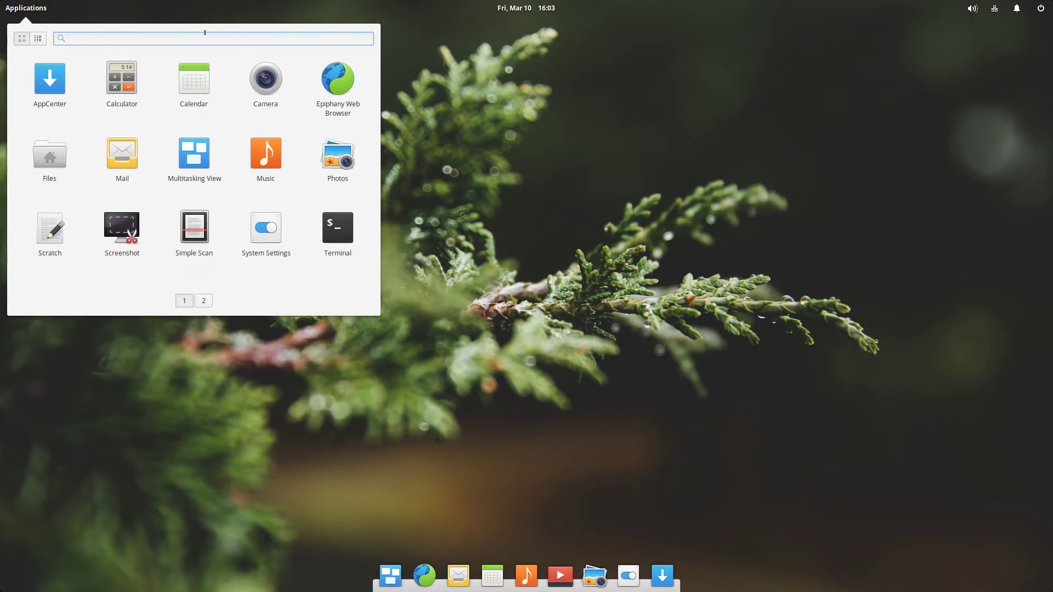
text(mail)
click(525, 274)
click(26, 8)
click(203, 299)
click(184, 301)
click(654, 29)
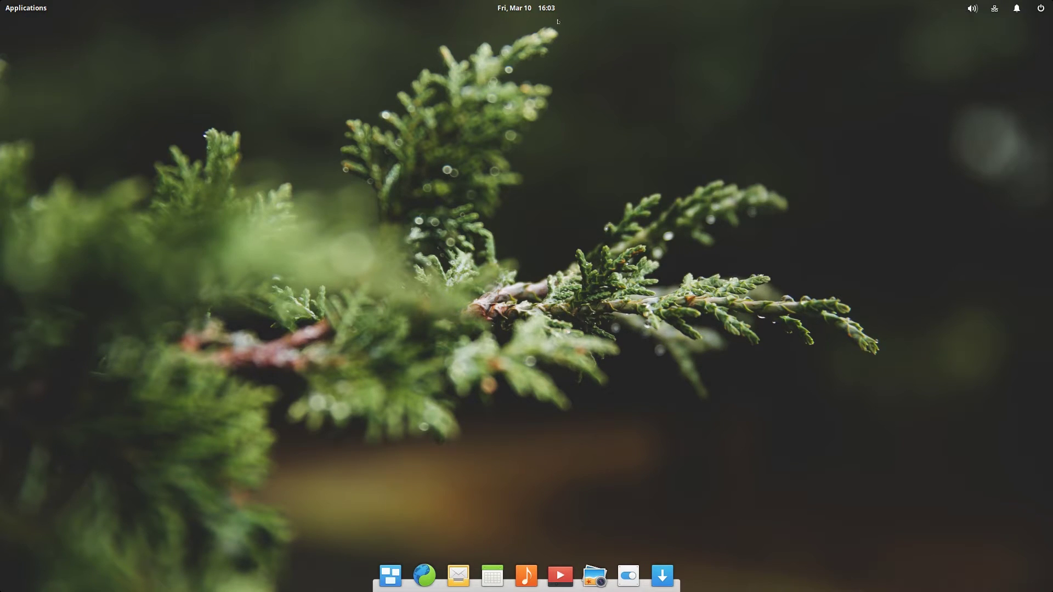
click(538, 8)
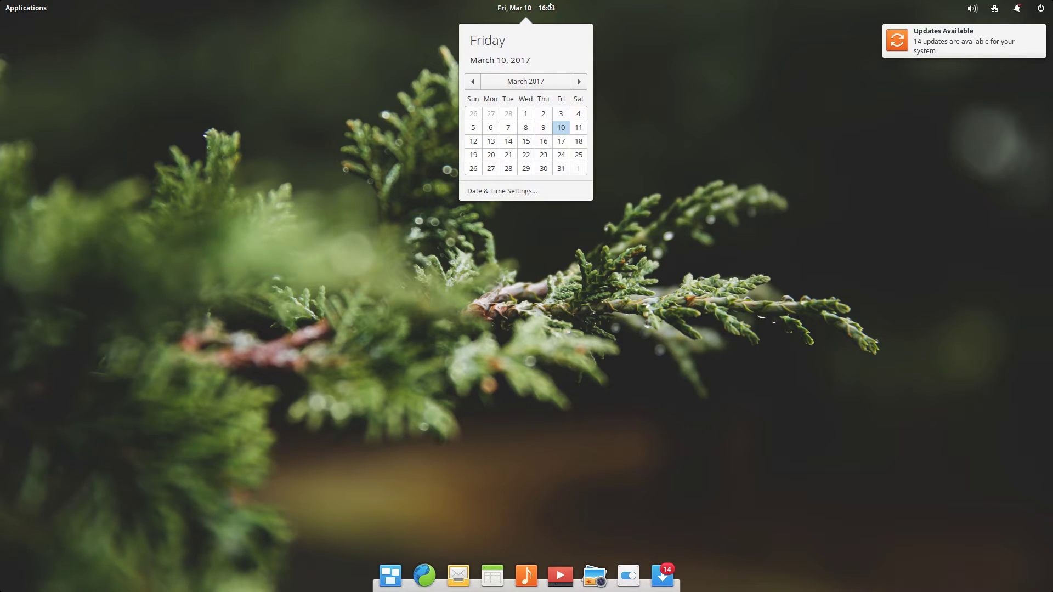
click(967, 66)
click(1017, 9)
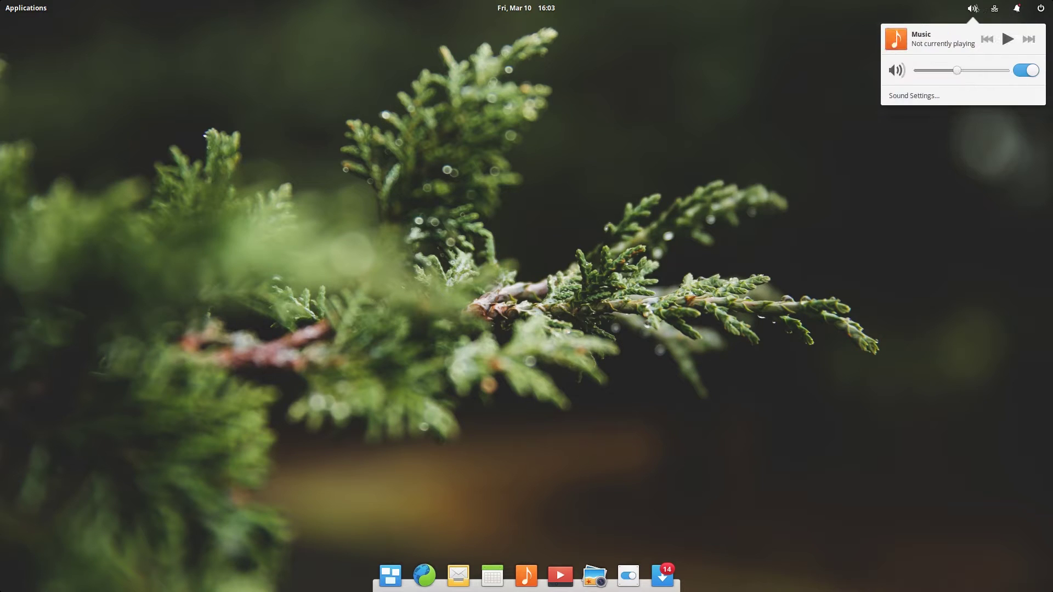
mouse_move(1039, 10)
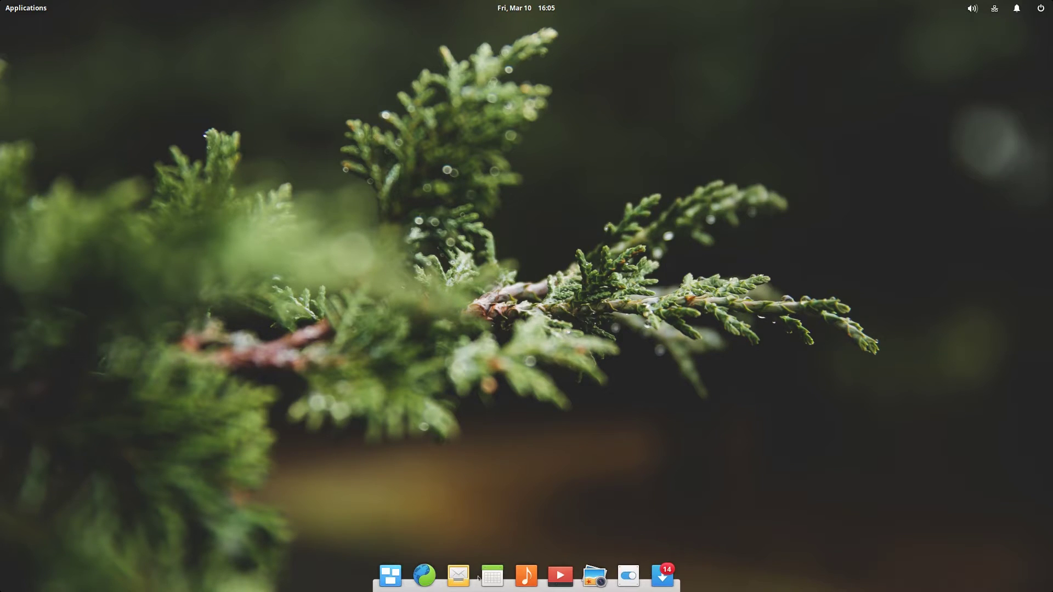
Launch AppCenter from the dock, then reposition and enlarge its window.
click(663, 577)
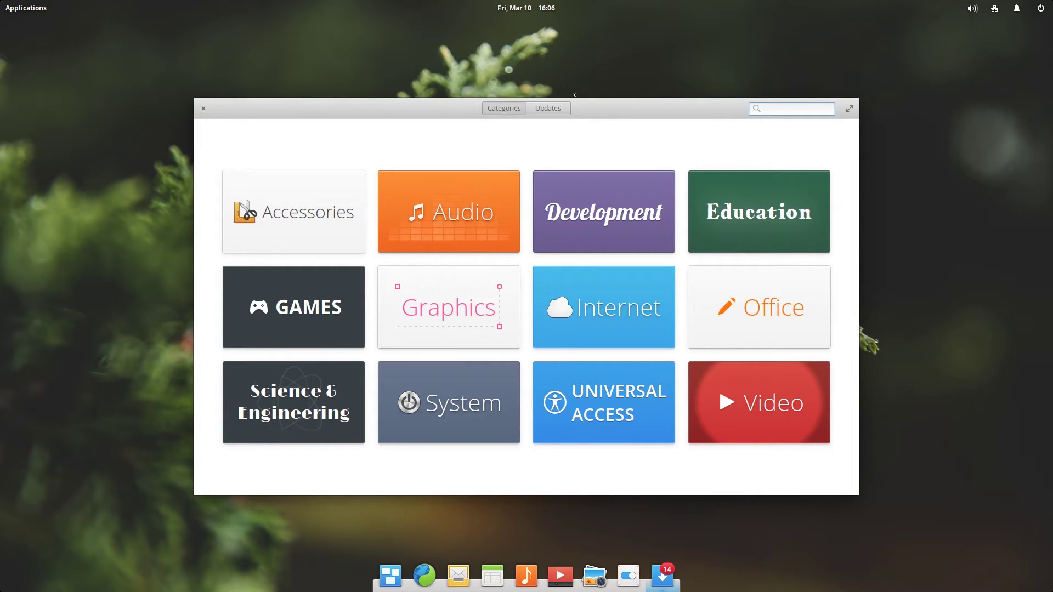
drag(602, 121, 503, 54)
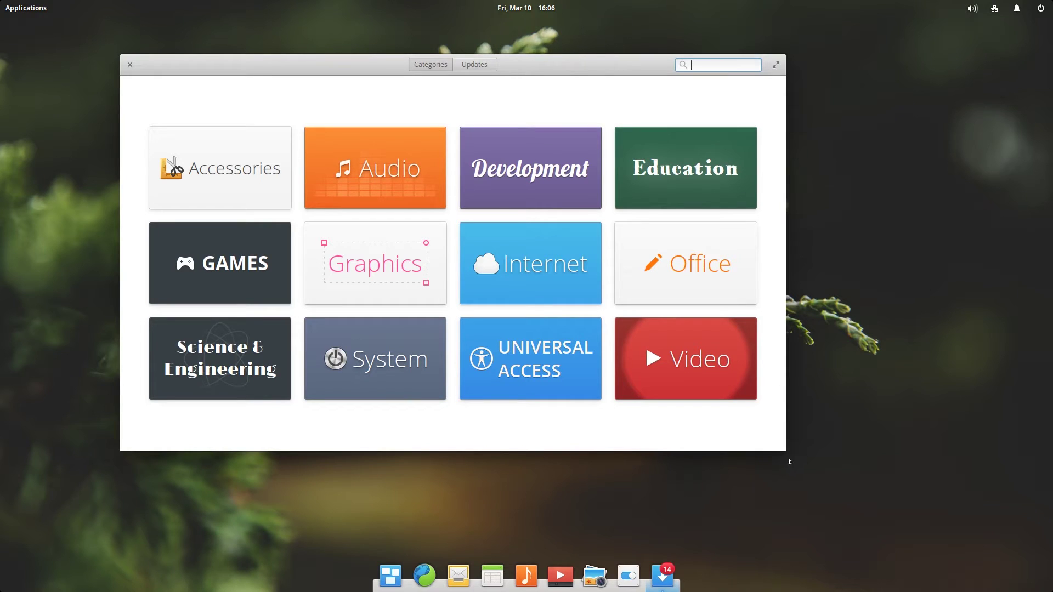
drag(790, 462, 924, 526)
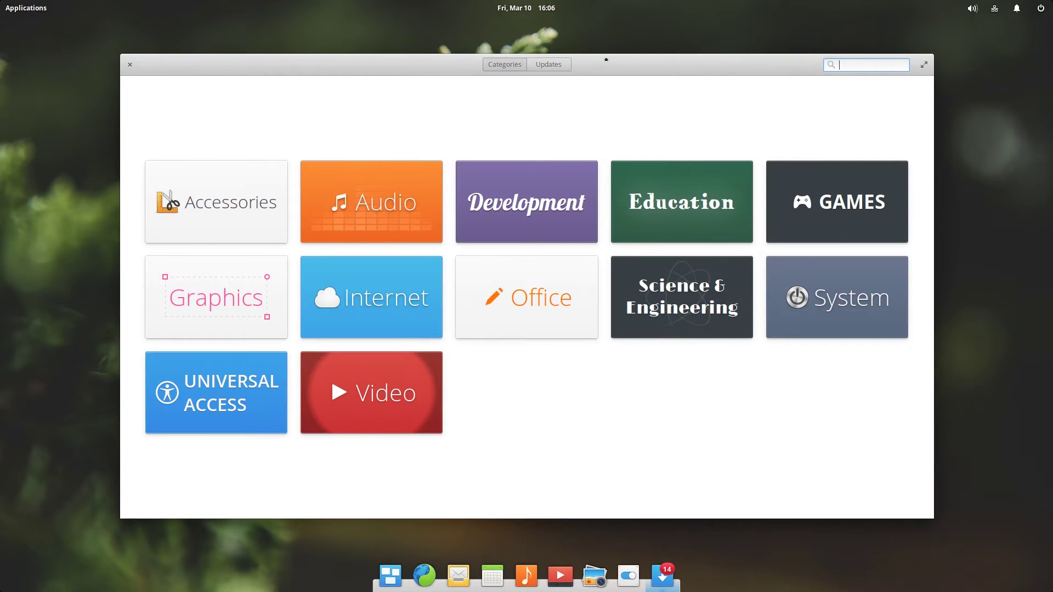
drag(606, 59, 620, 52)
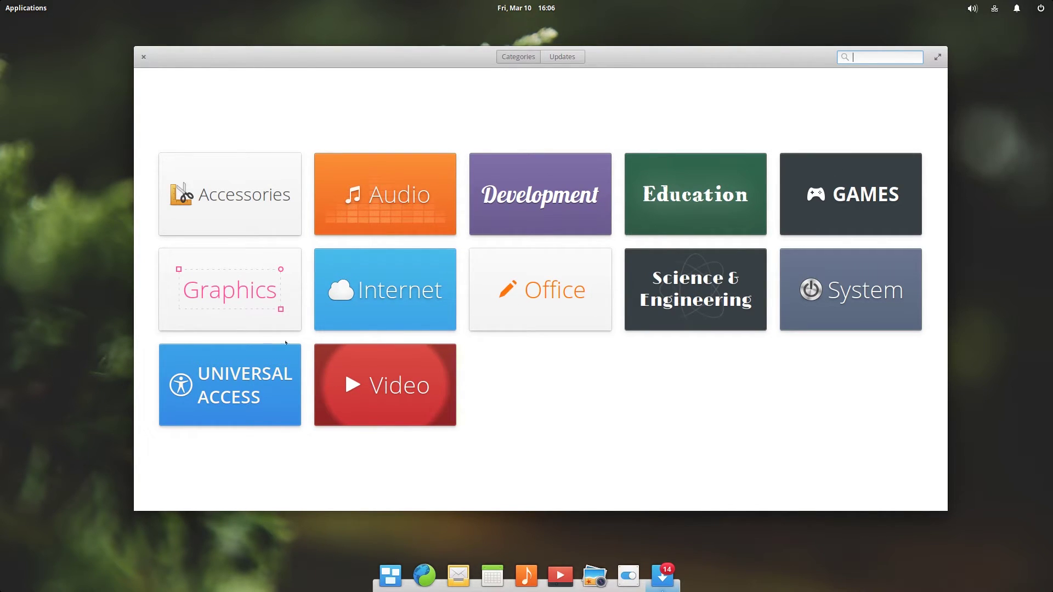
Browse the Office category down to LibreOffice Draw and open its 5.1.6 details page.
click(509, 288)
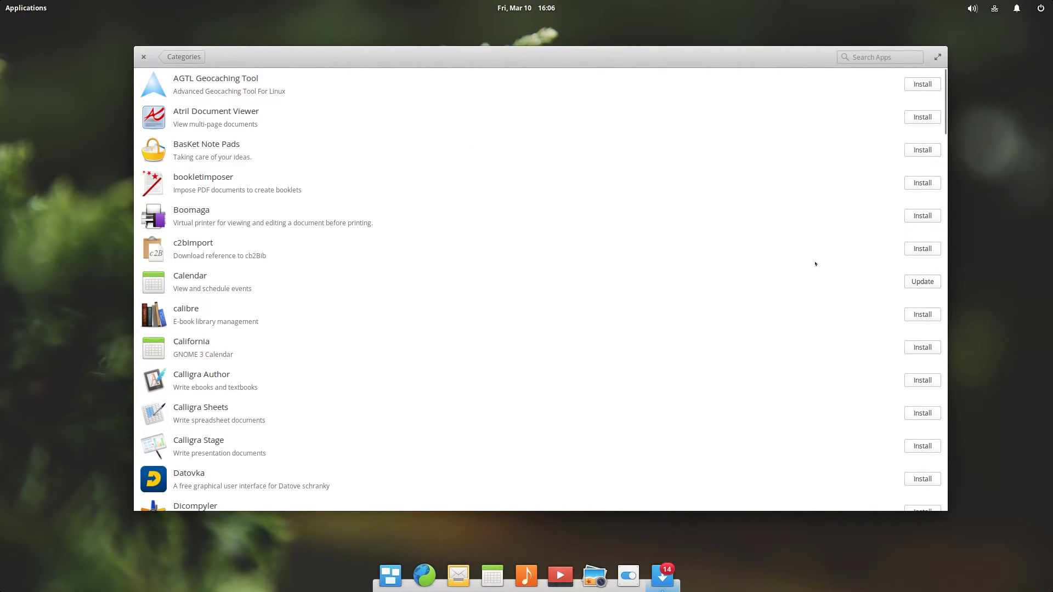
scroll(827, 264, down, 5)
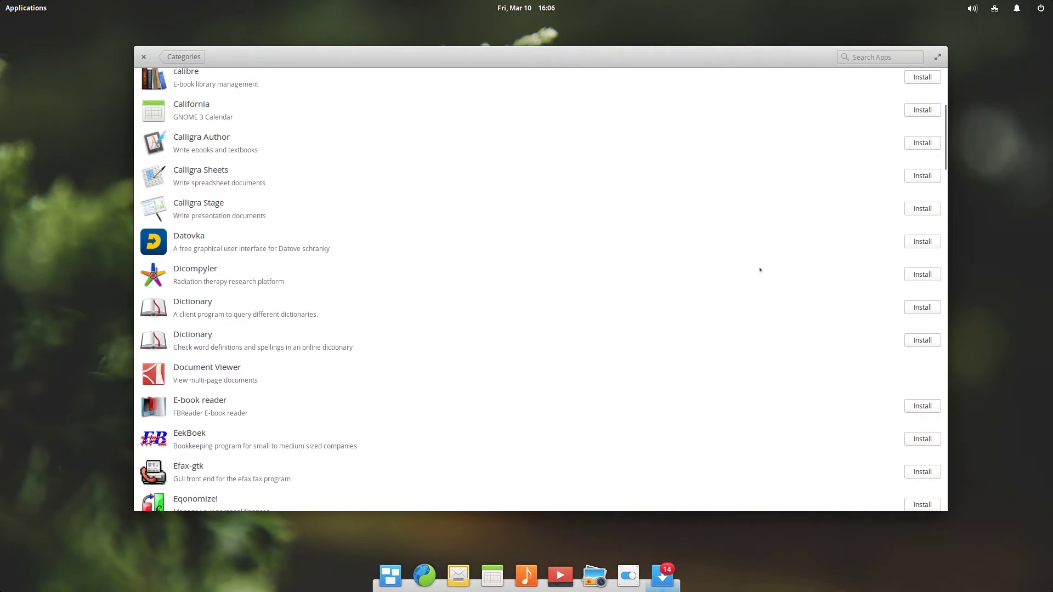
scroll(602, 328, down, 5)
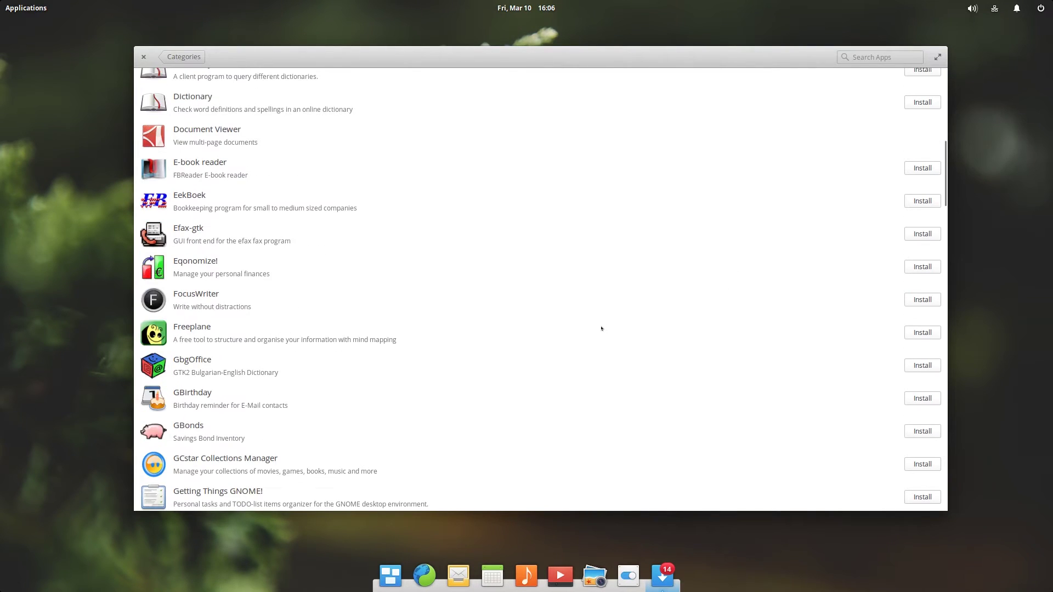
scroll(601, 328, down, 1)
scroll(602, 328, down, 10)
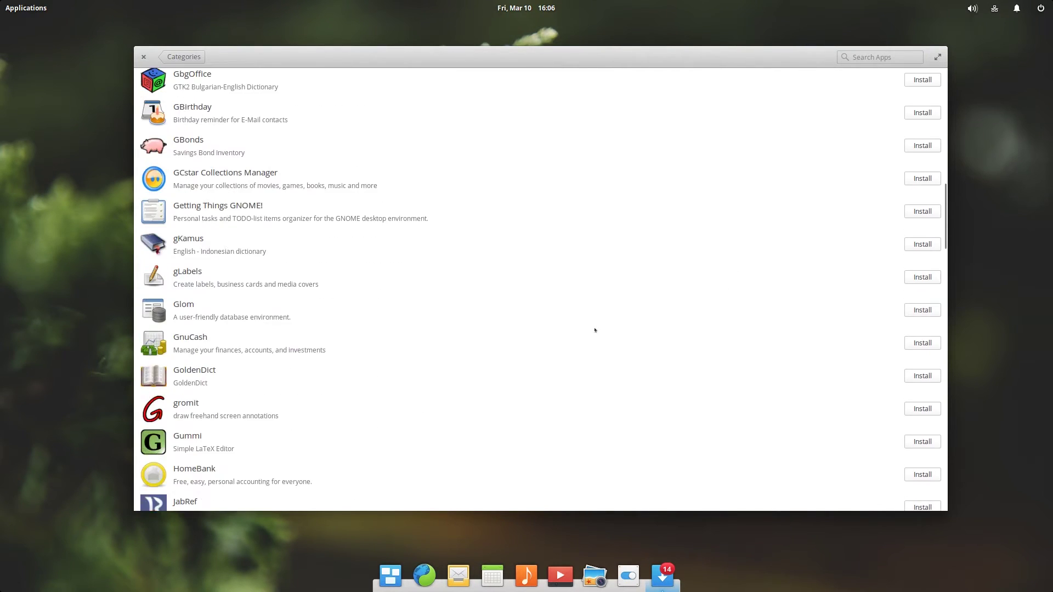
scroll(592, 332, down, 1)
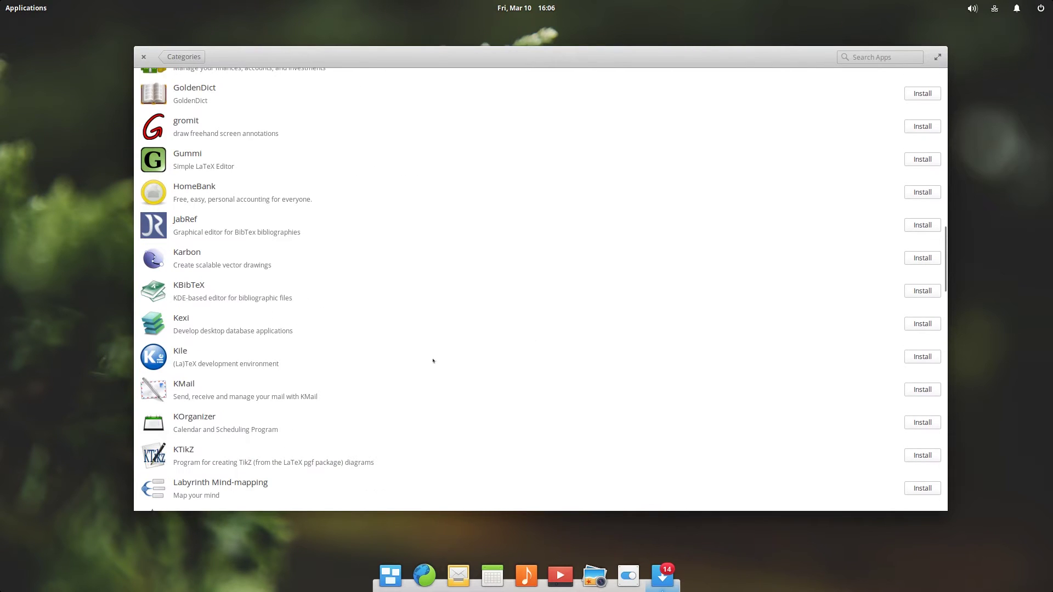
scroll(356, 362, down, 2)
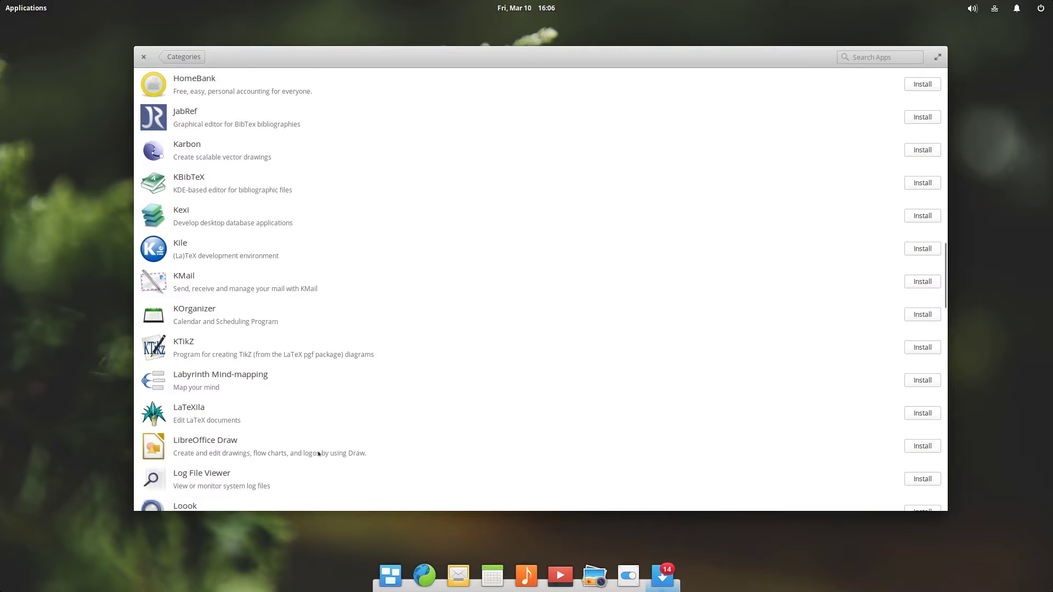
click(806, 440)
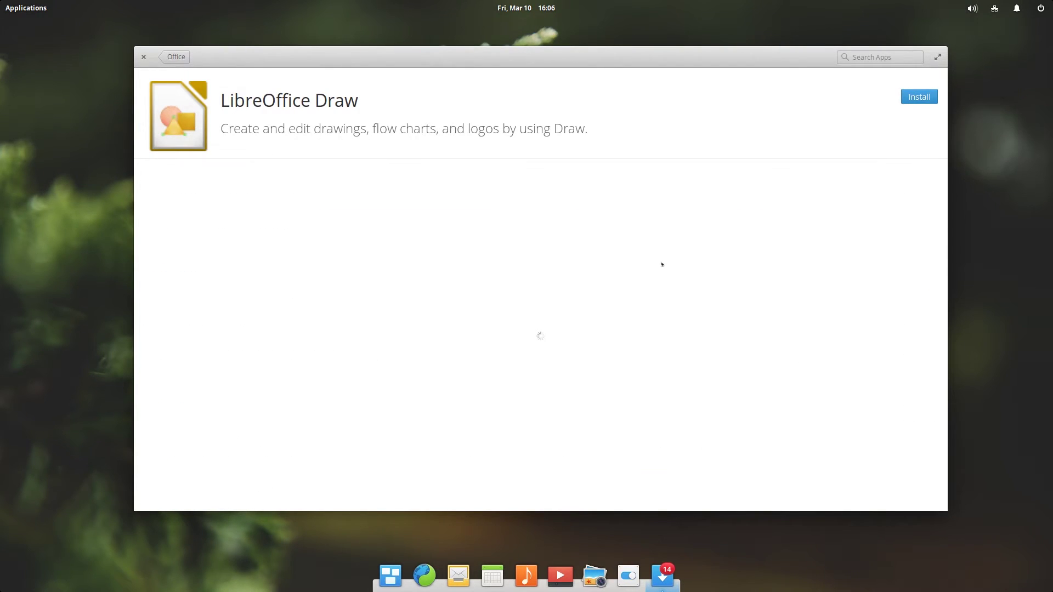
scroll(787, 296, down, 3)
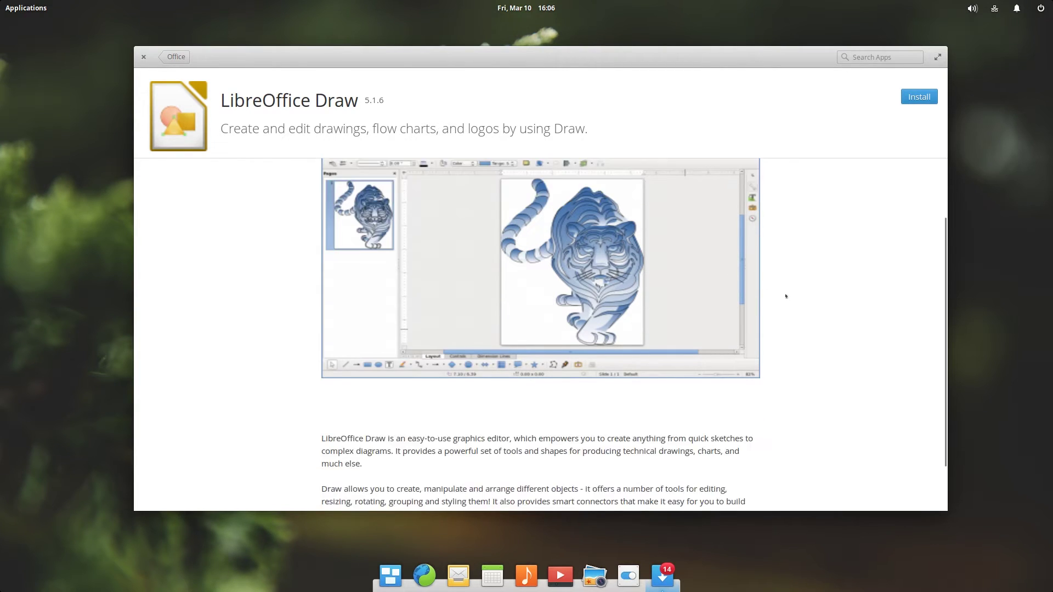
drag(319, 379, 529, 479)
click(529, 478)
scroll(607, 355, up, 3)
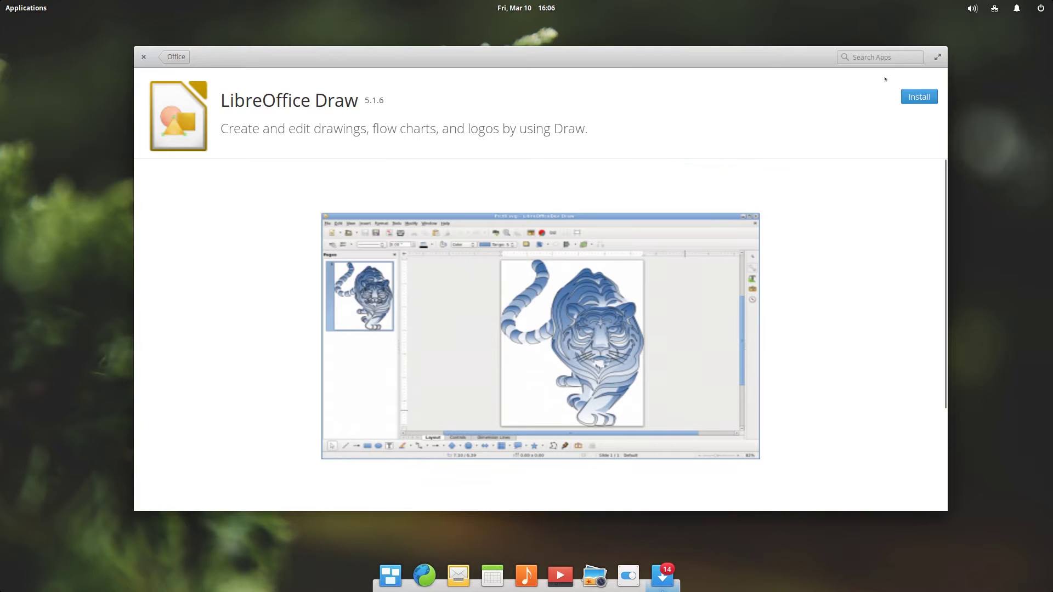
Install LibreOffice Draw 5.1.6 from its AppCenter page, then bring up the applications launcher.
click(926, 97)
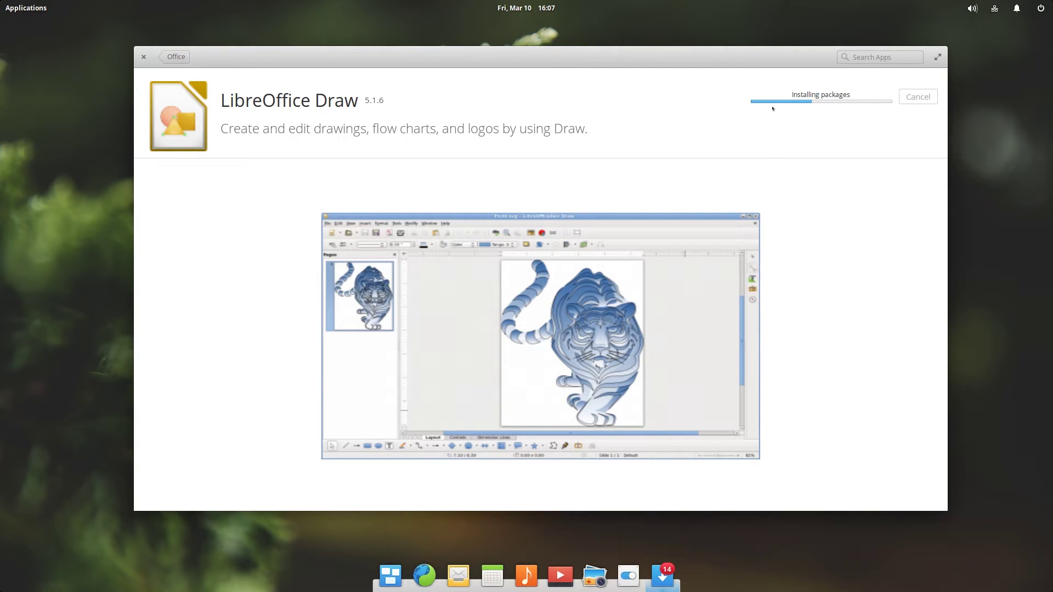
drag(727, 57, 729, 60)
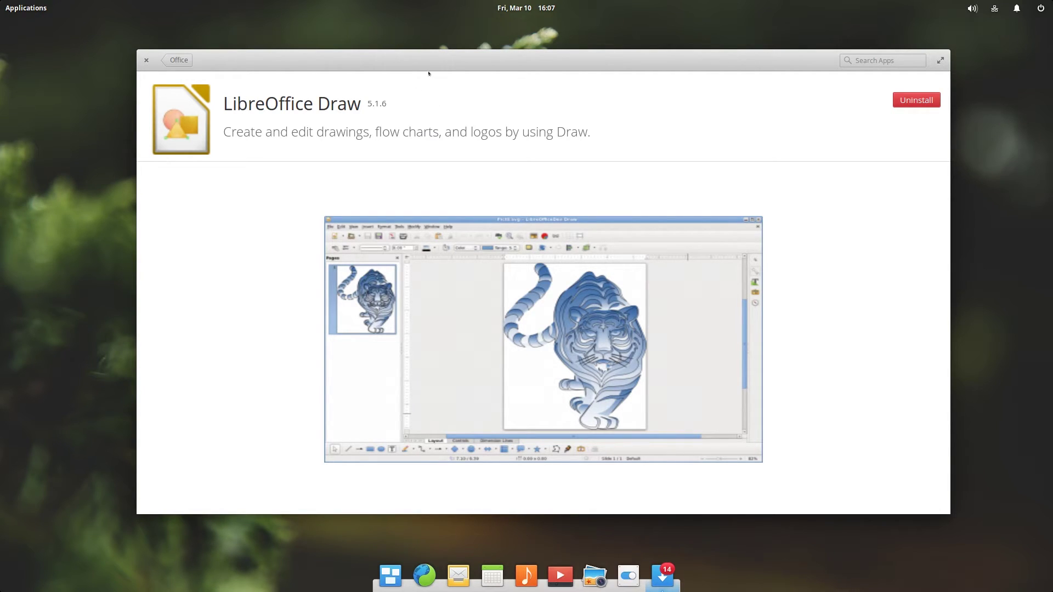
key(super)
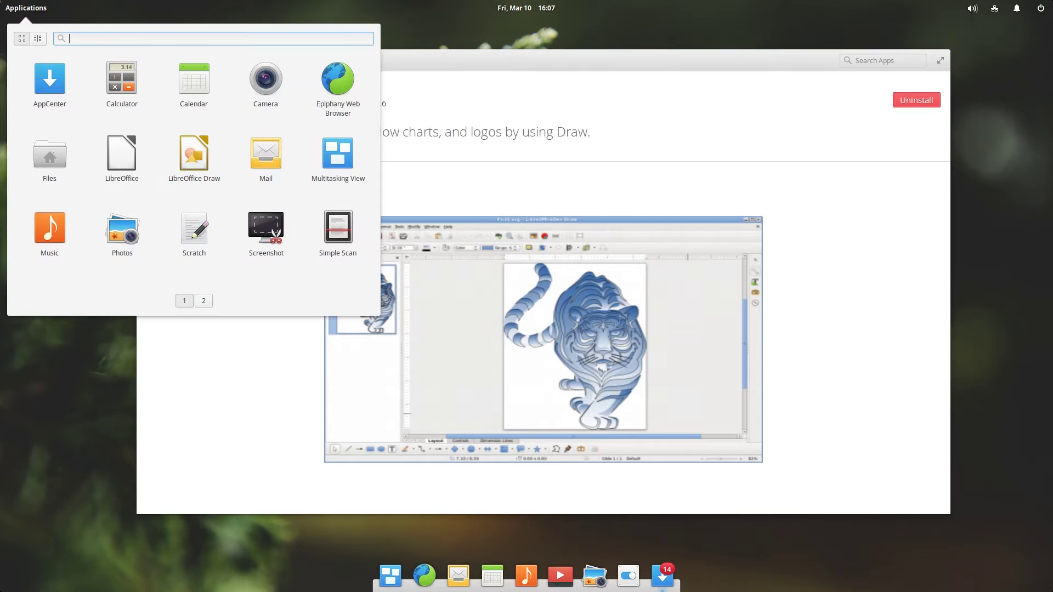
Launch LibreOffice Draw into a blank Untitled 1 drawing, then close the drawing and the Start Center.
click(211, 187)
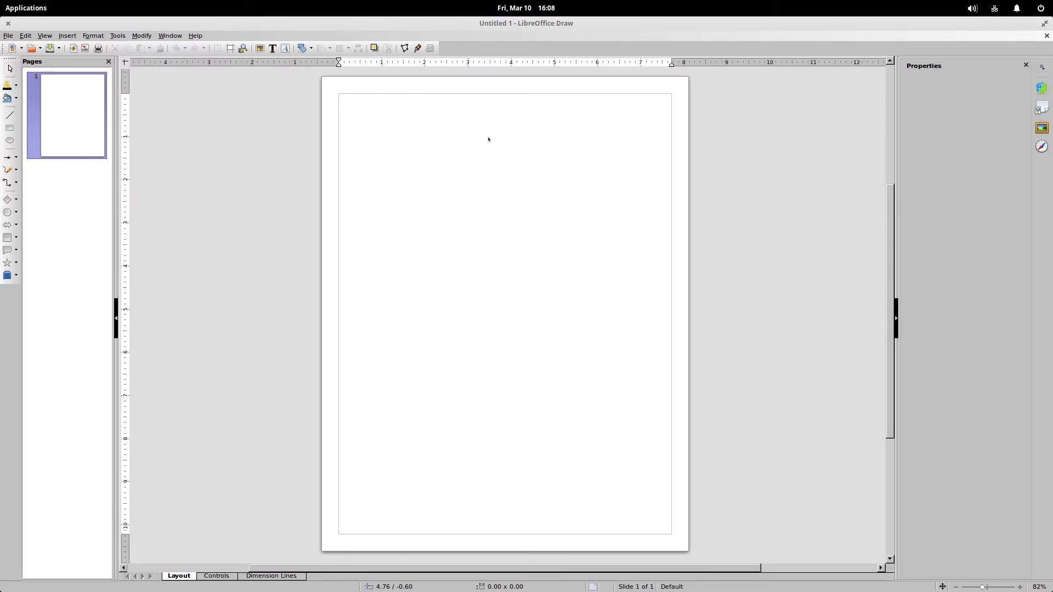
click(1046, 36)
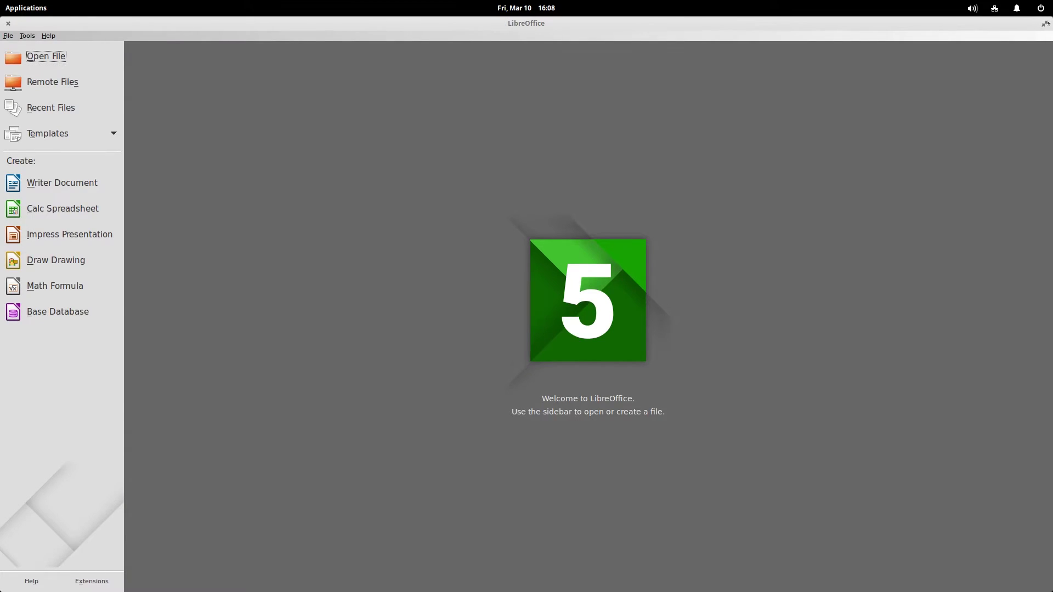
click(6, 23)
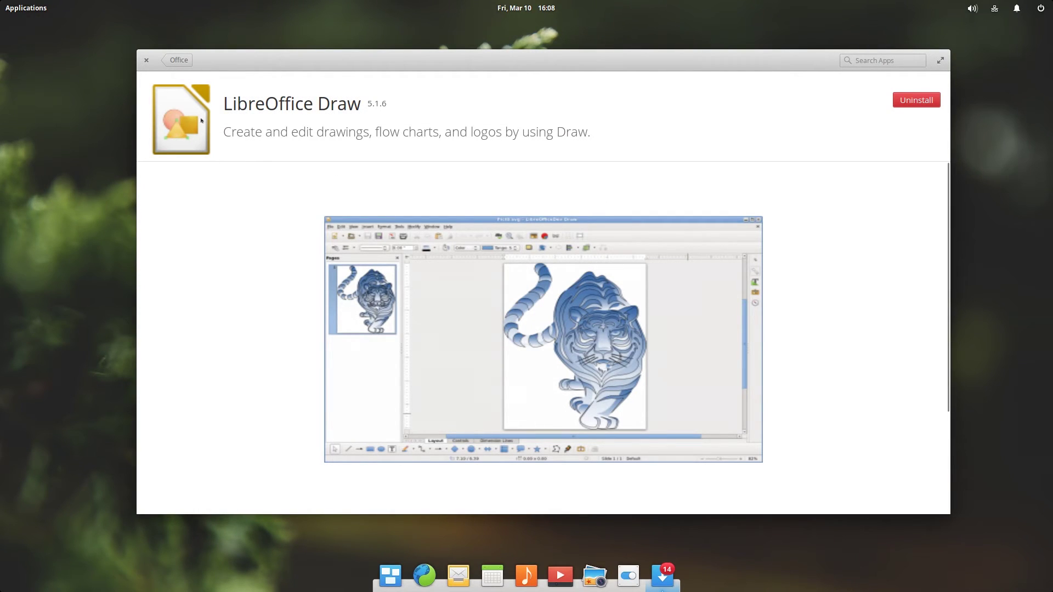
Go back from the Office app list to AppCenter's category grid.
click(179, 60)
click(184, 60)
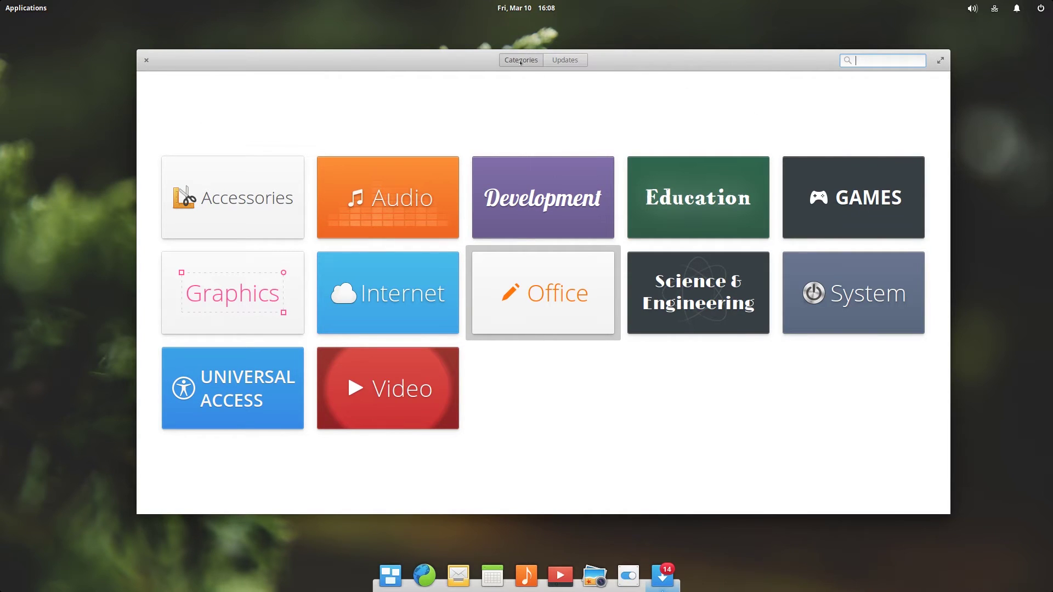
drag(517, 60, 530, 60)
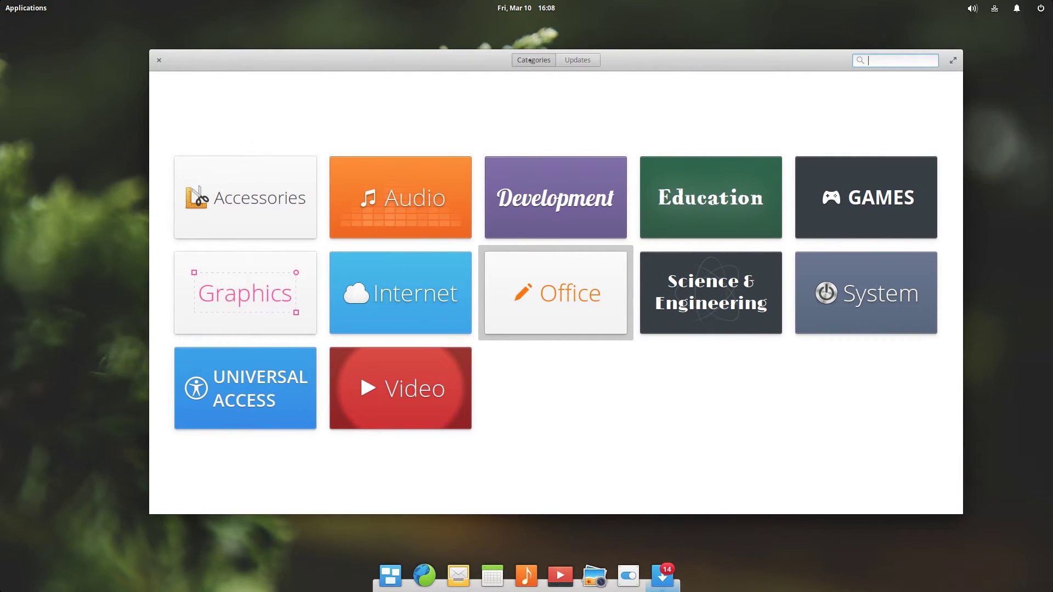
View the 14 available updates and Mail's details, then quit AppCenter.
click(564, 63)
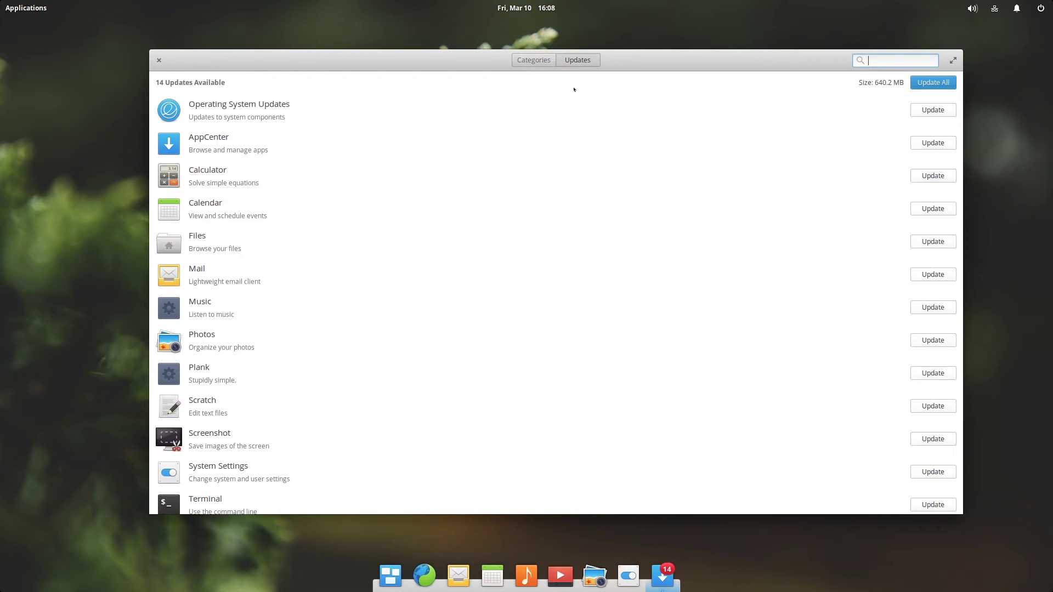
click(897, 229)
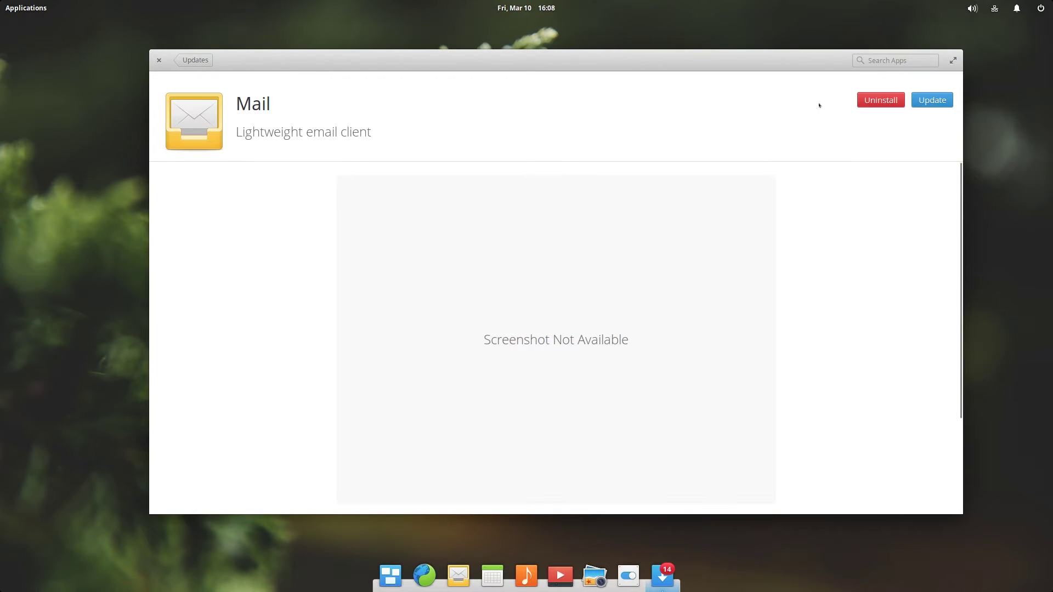
click(195, 60)
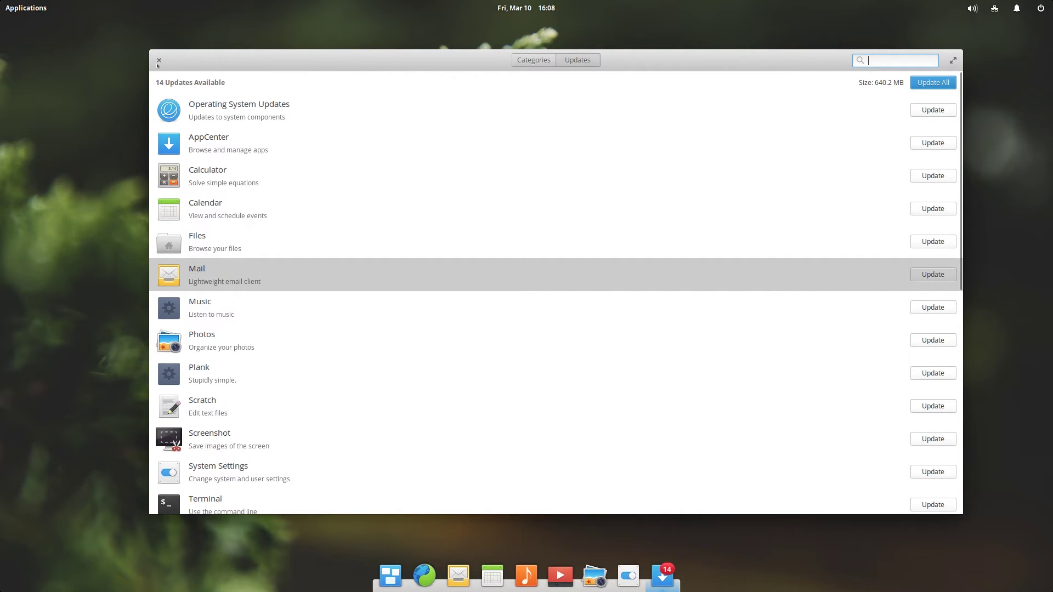
key(ctrl+q)
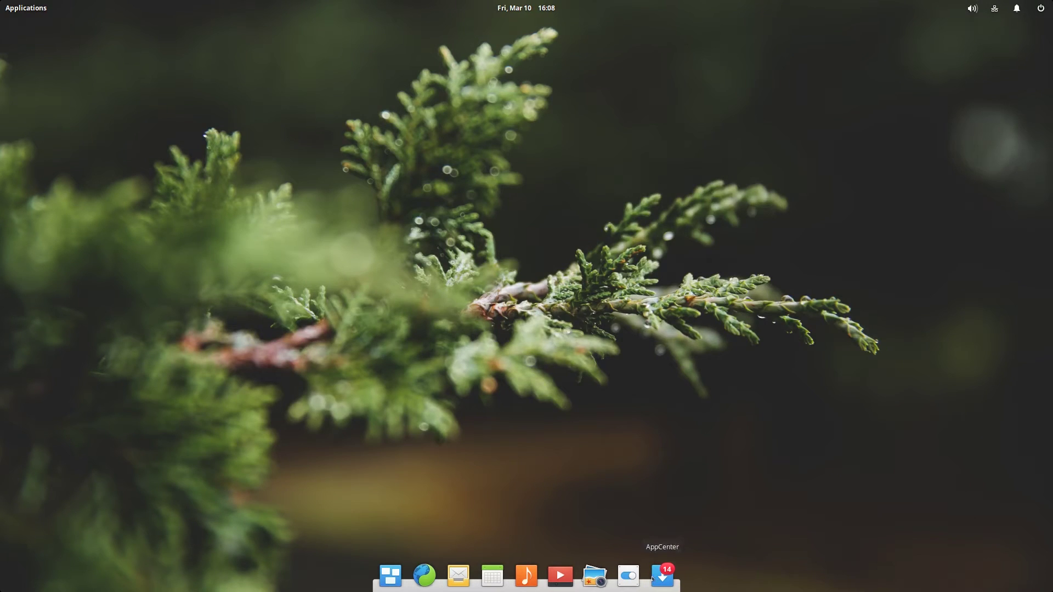
click(621, 574)
drag(575, 172, 644, 234)
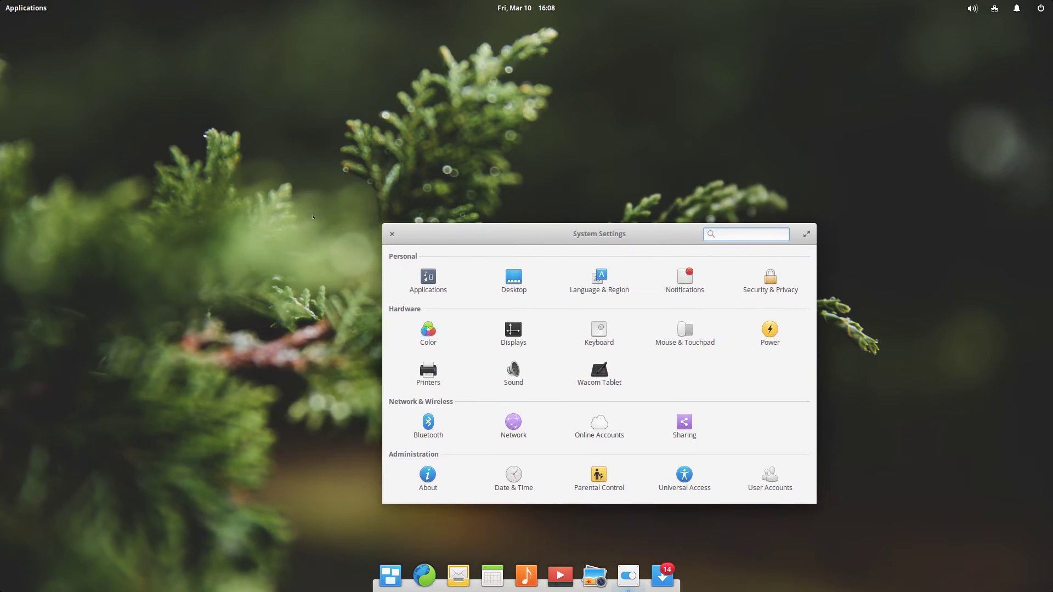
drag(378, 222, 278, 103)
drag(524, 116, 528, 93)
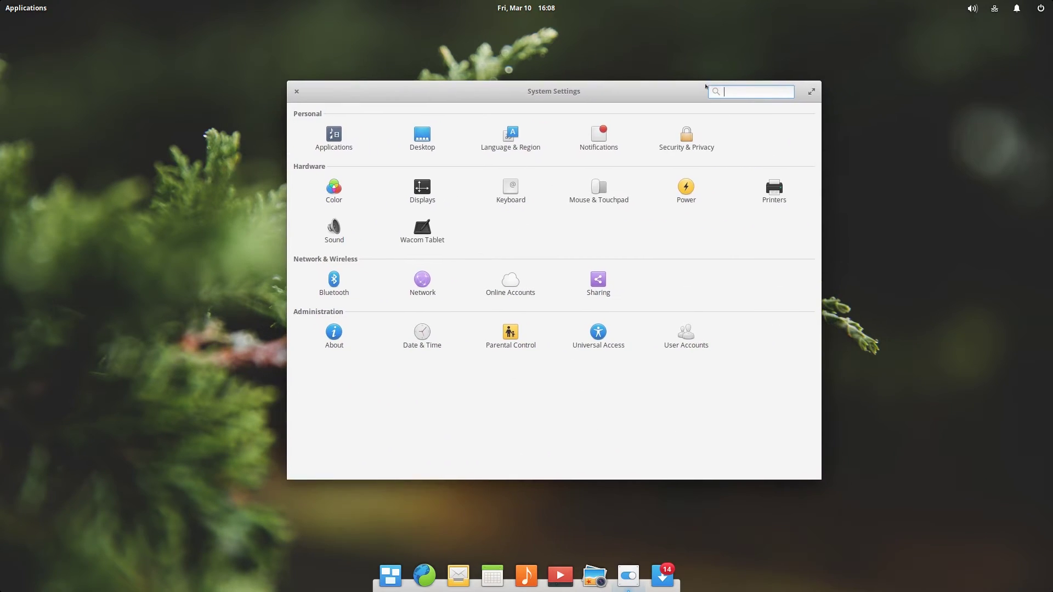
click(686, 136)
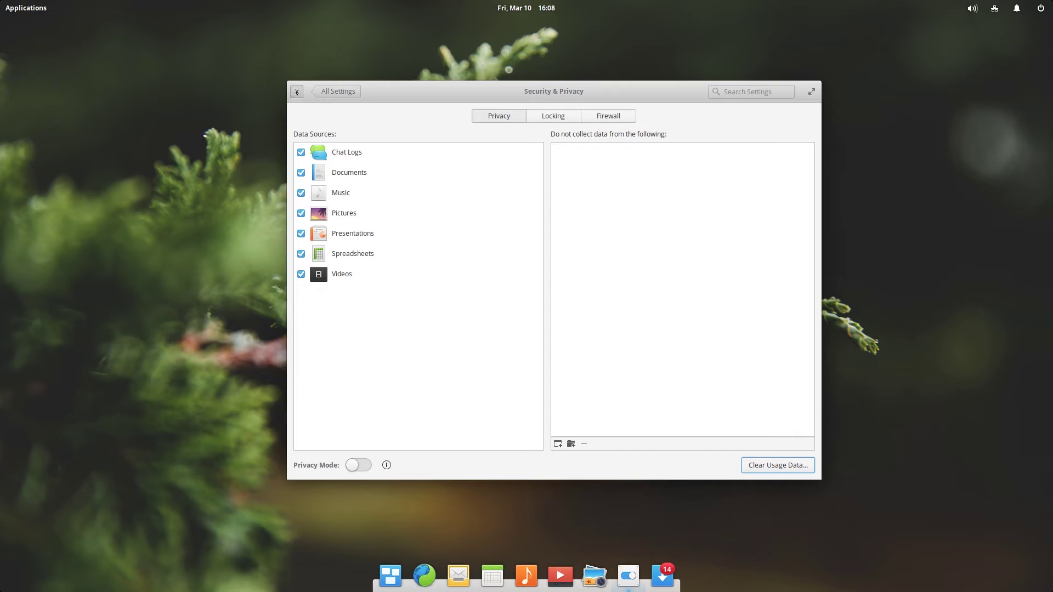
click(296, 91)
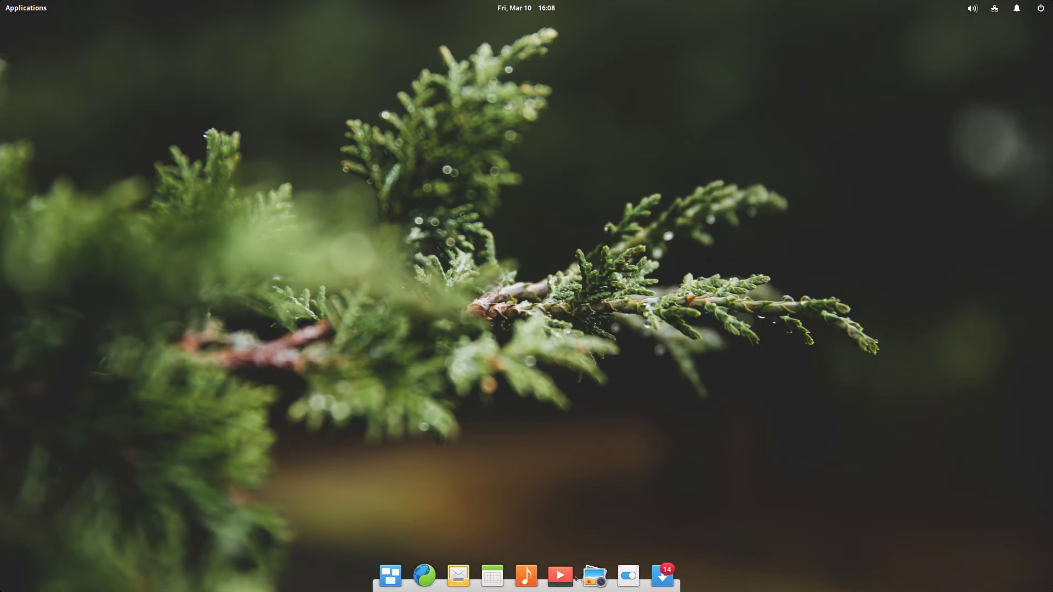
Open Photos, start and cancel a folder import, then quit Photos.
click(595, 576)
drag(510, 163, 520, 144)
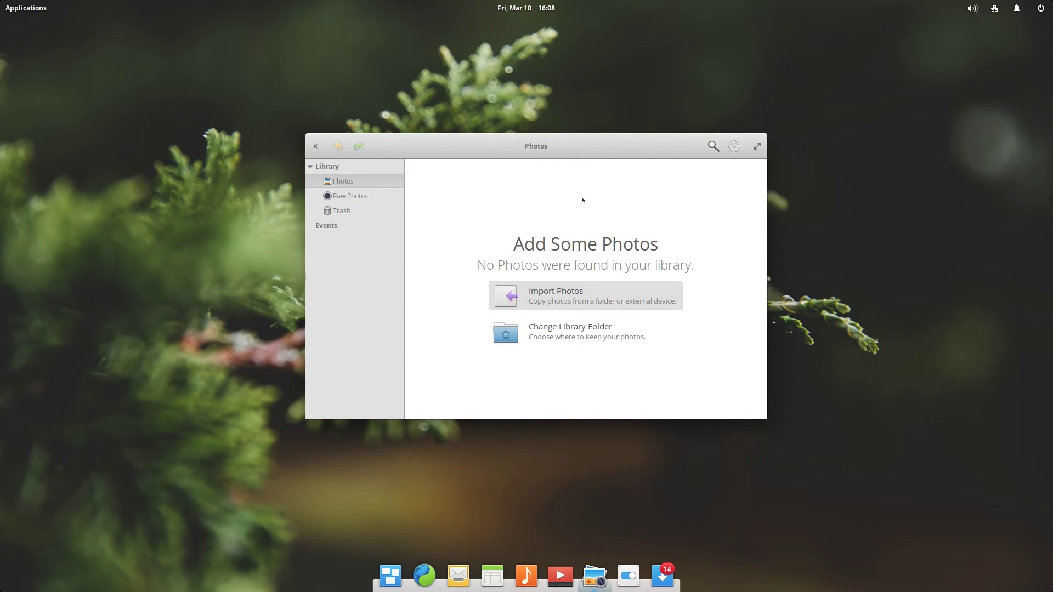
click(573, 296)
click(610, 396)
key(ctrl+q)
Launch and close the Videos and Music apps from the dock.
click(560, 575)
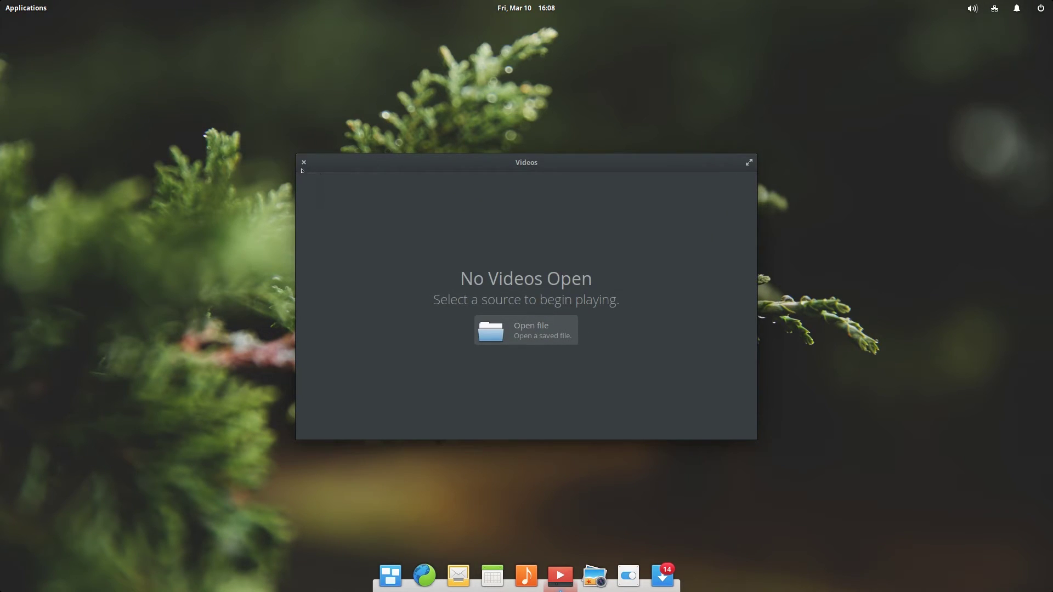
click(303, 162)
click(525, 573)
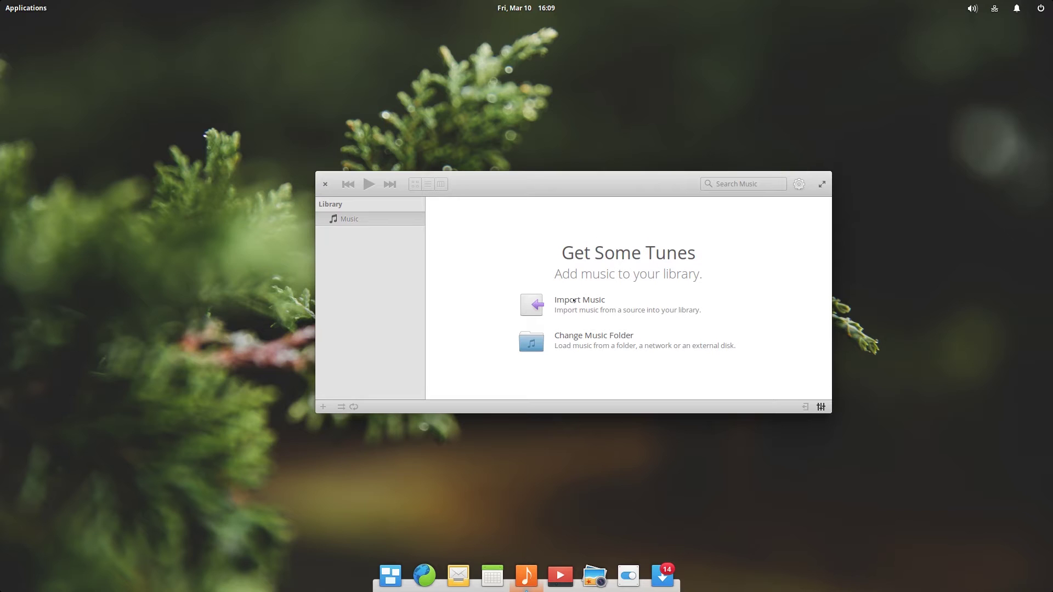
click(325, 184)
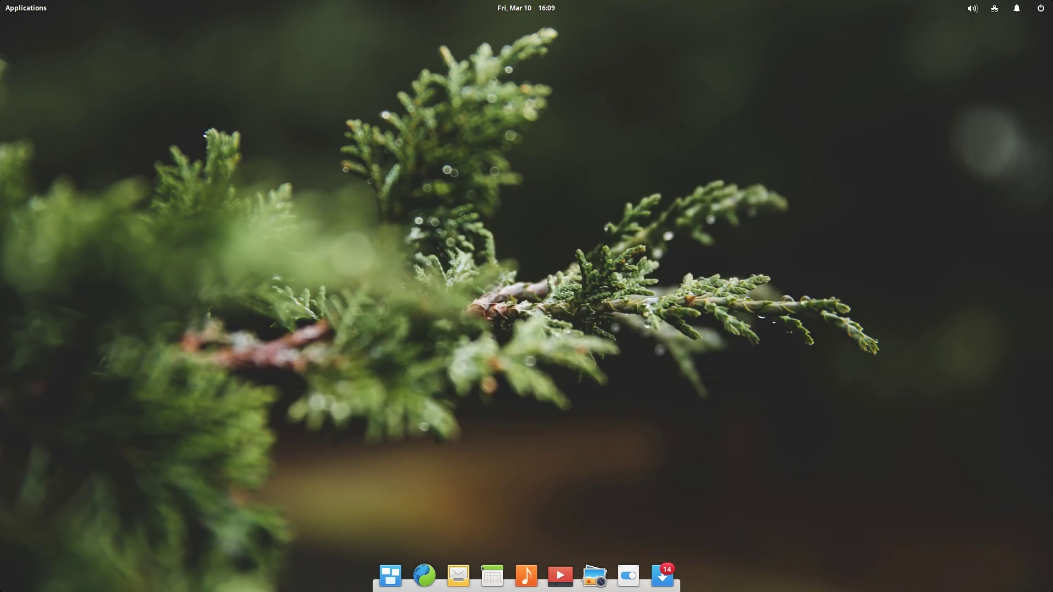
Open Calendar, start adding a Google-type calendar, then cancel it.
click(491, 573)
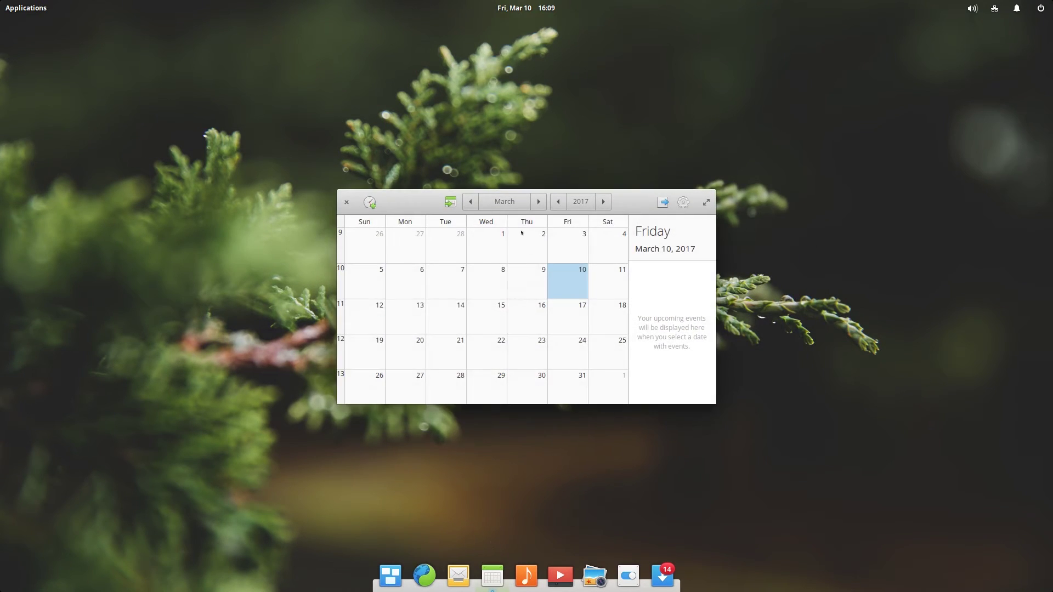
drag(423, 204, 520, 226)
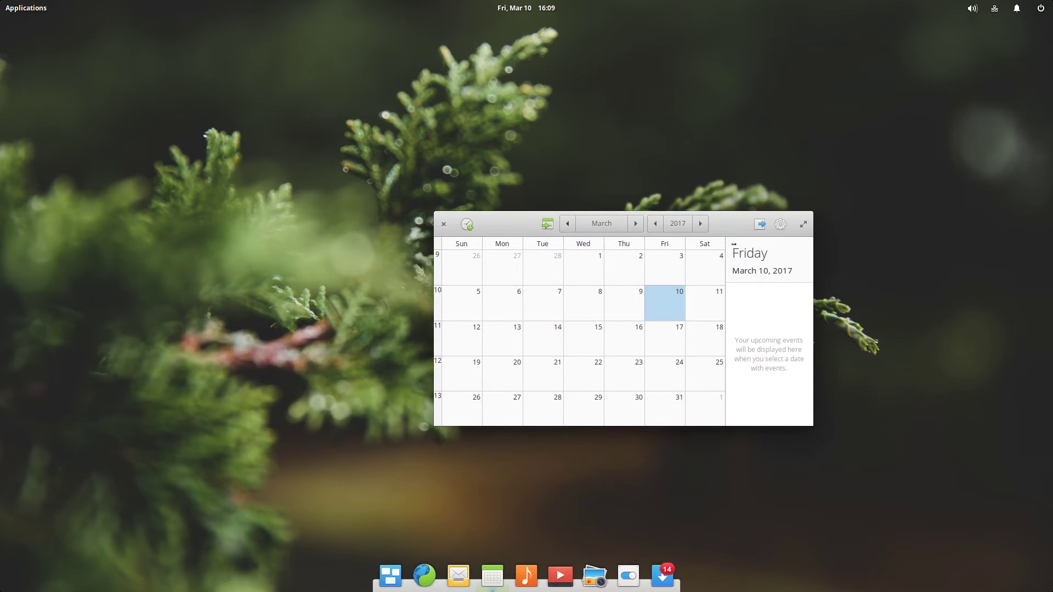
click(779, 224)
click(751, 289)
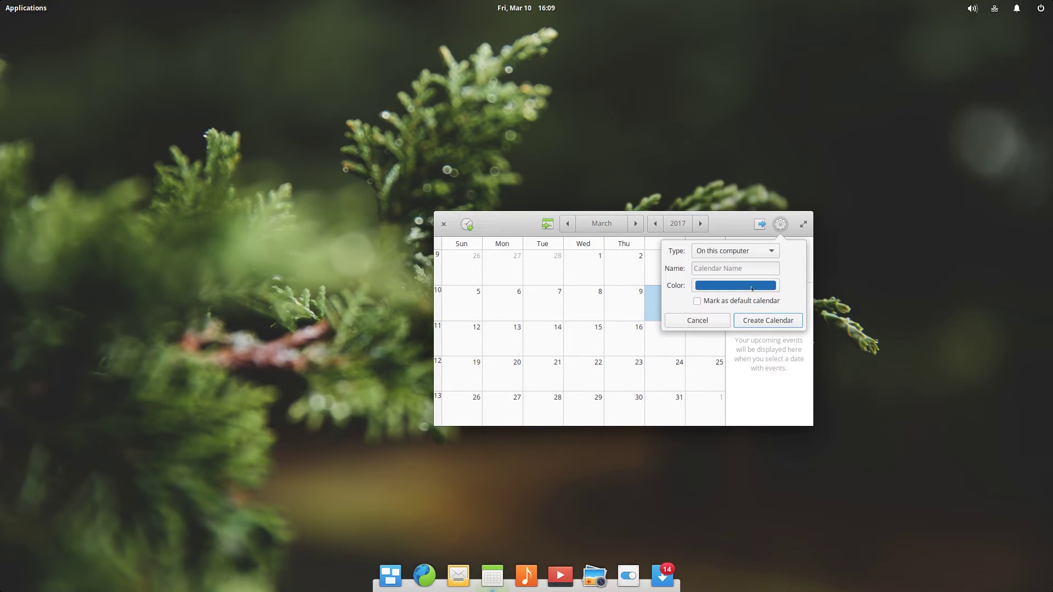
click(757, 250)
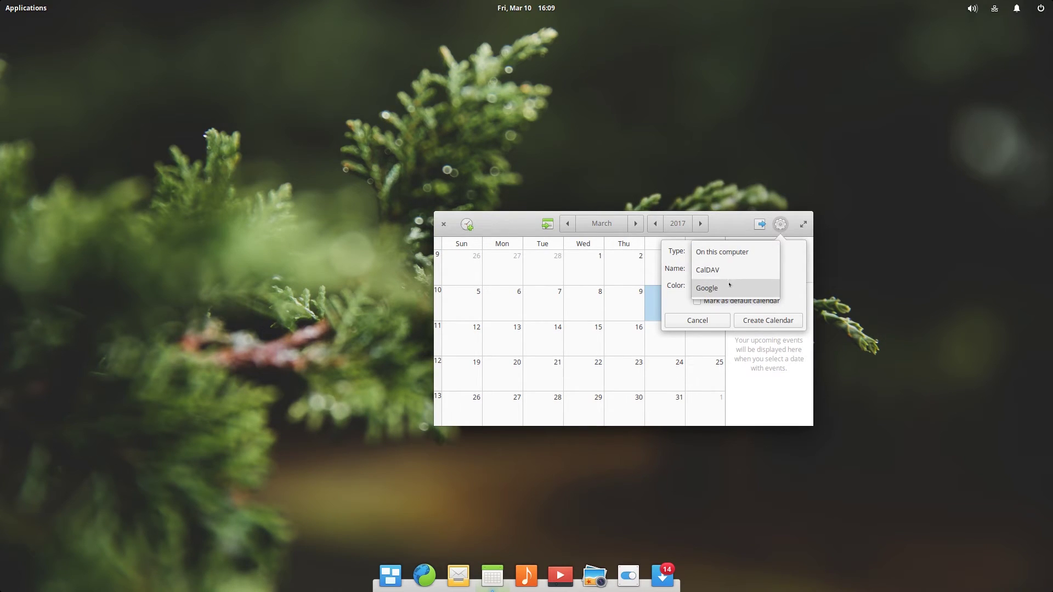
click(744, 287)
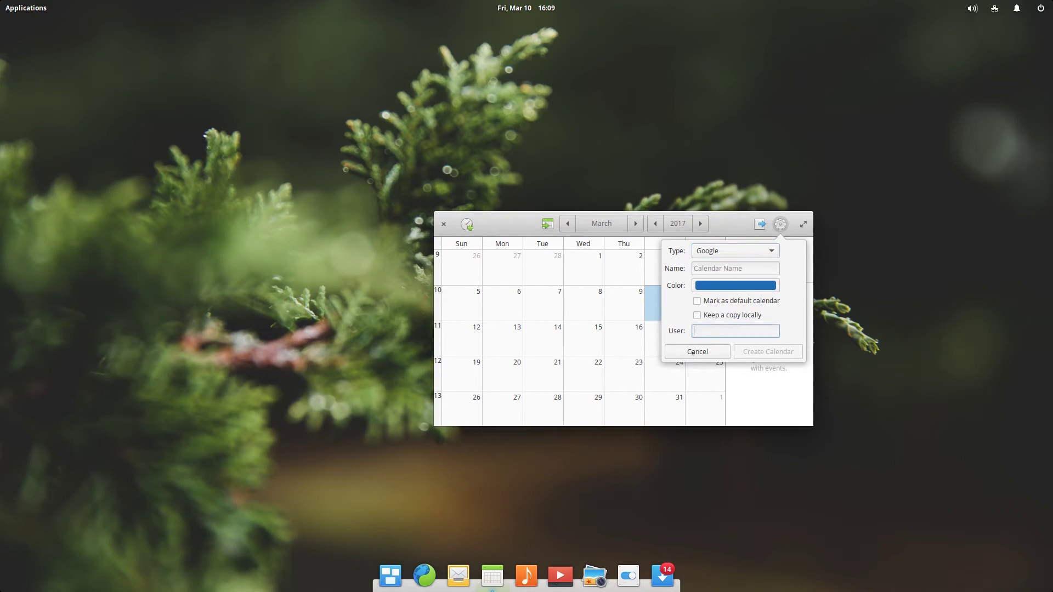
click(781, 225)
click(444, 224)
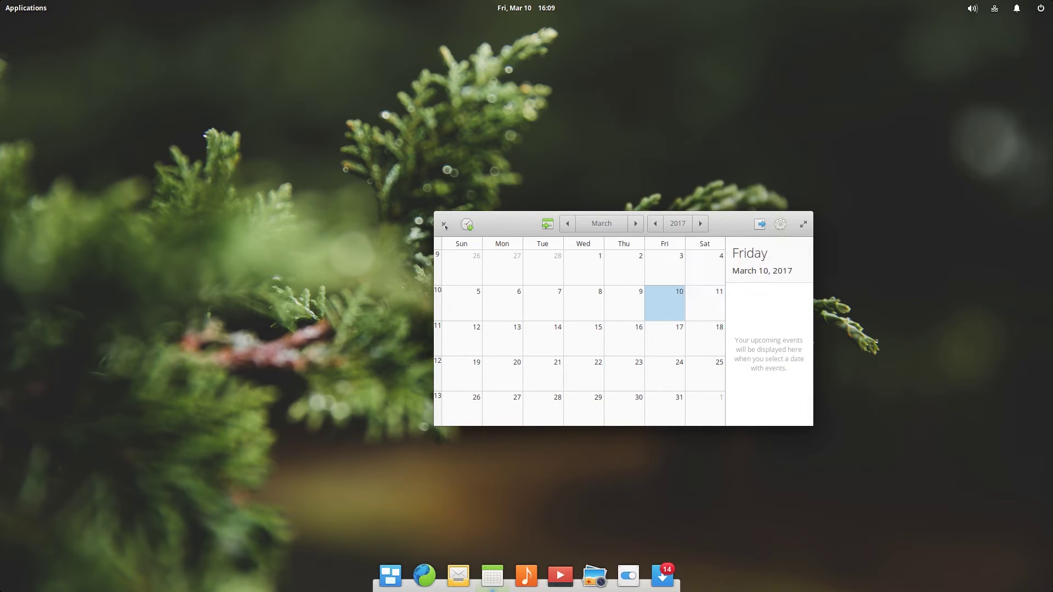
click(443, 224)
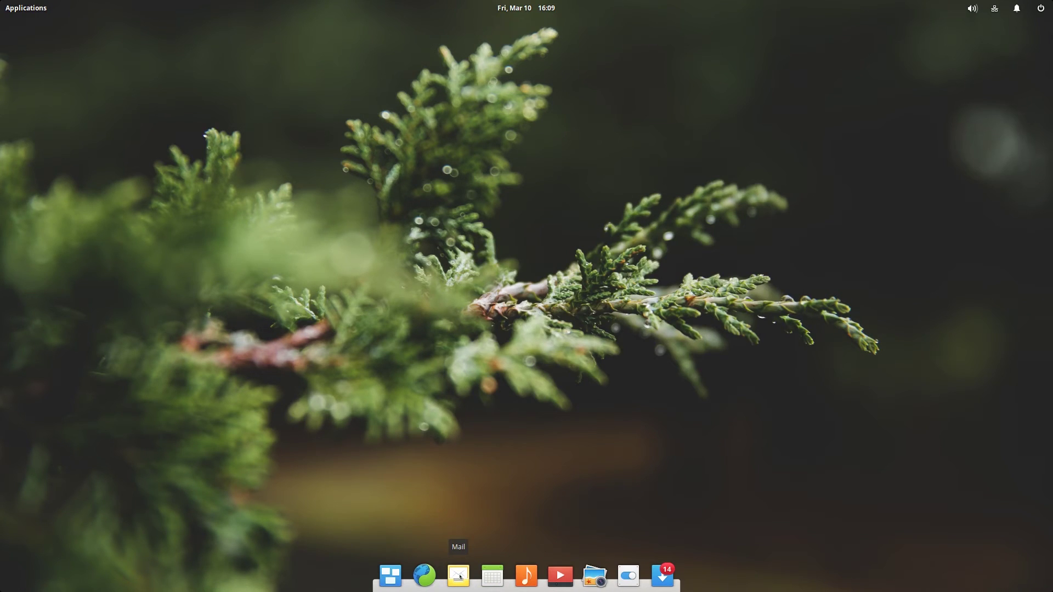
click(458, 576)
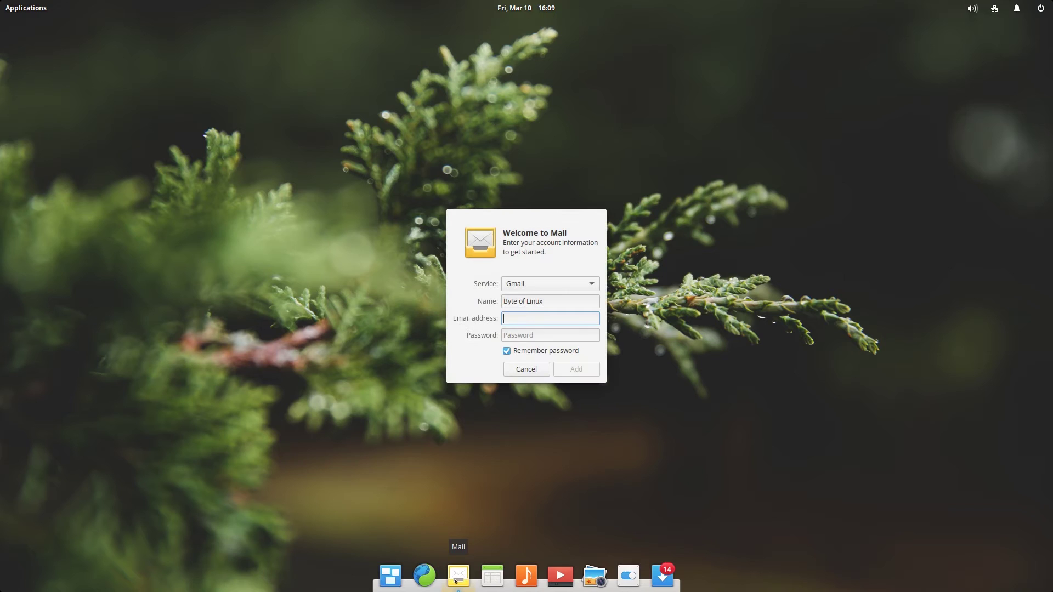
click(513, 289)
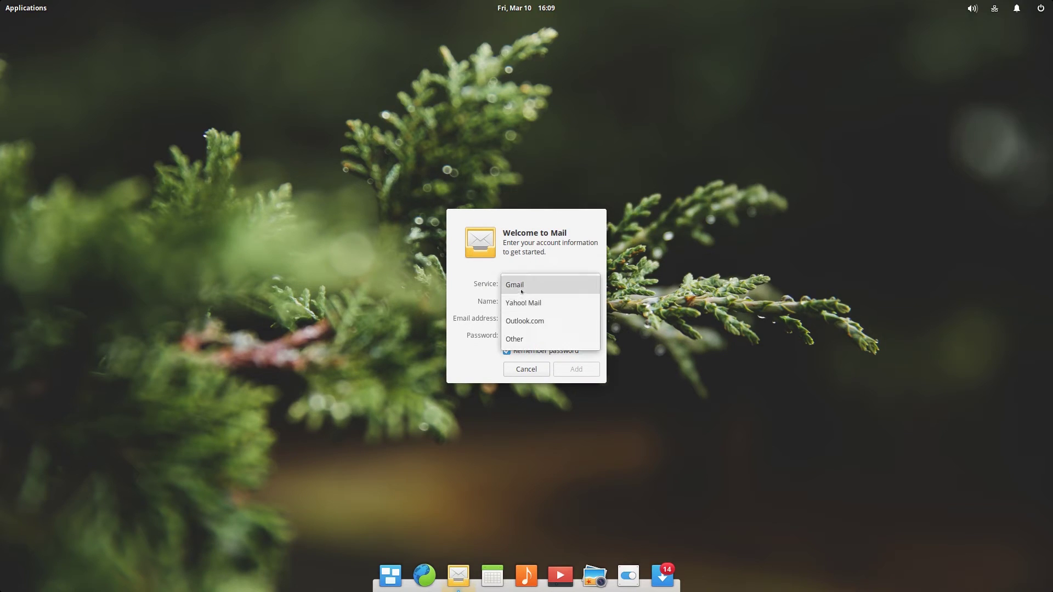
click(520, 299)
click(521, 283)
key(Down)
key(Down)
key(Return)
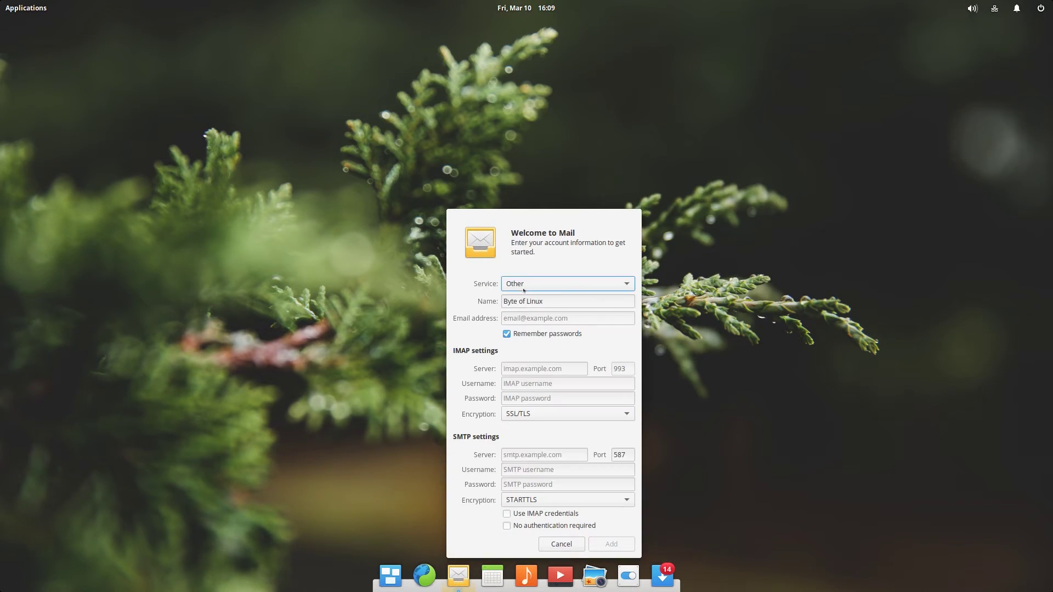
click(546, 290)
click(526, 284)
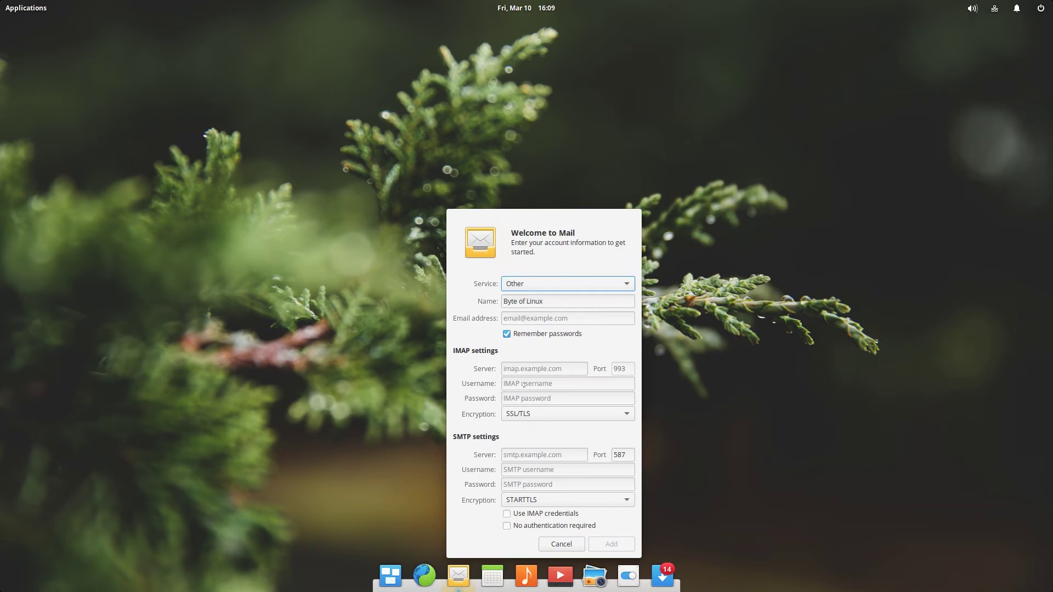
click(554, 543)
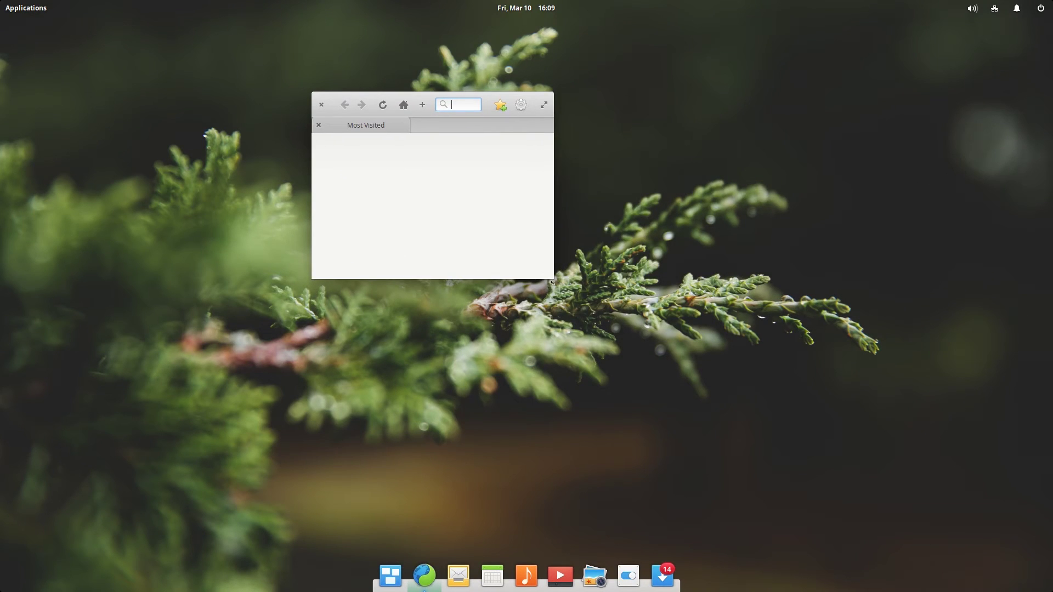
Enlarge and reposition the Epiphany window, then load google.com.
drag(543, 277, 951, 523)
drag(434, 93, 112, 62)
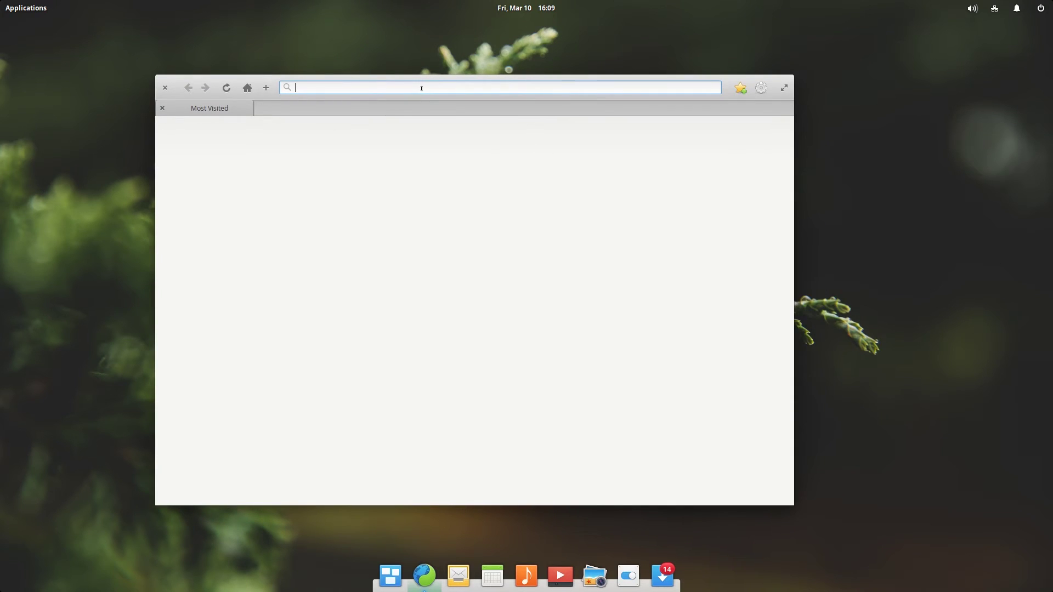
text(goog)
key(BackSpace)
key(BackSpace)
key(BackSpace)
key(BackSpace)
text(google.com)
key(Return)
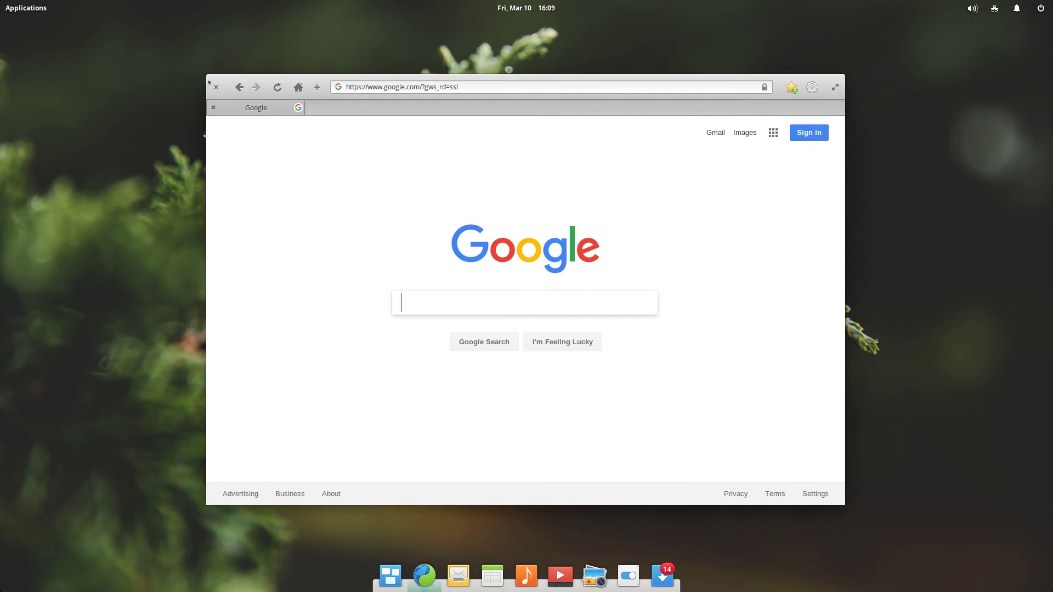
Close the browser, leave Multitasking View, and bring up the applications launcher.
click(216, 87)
click(390, 576)
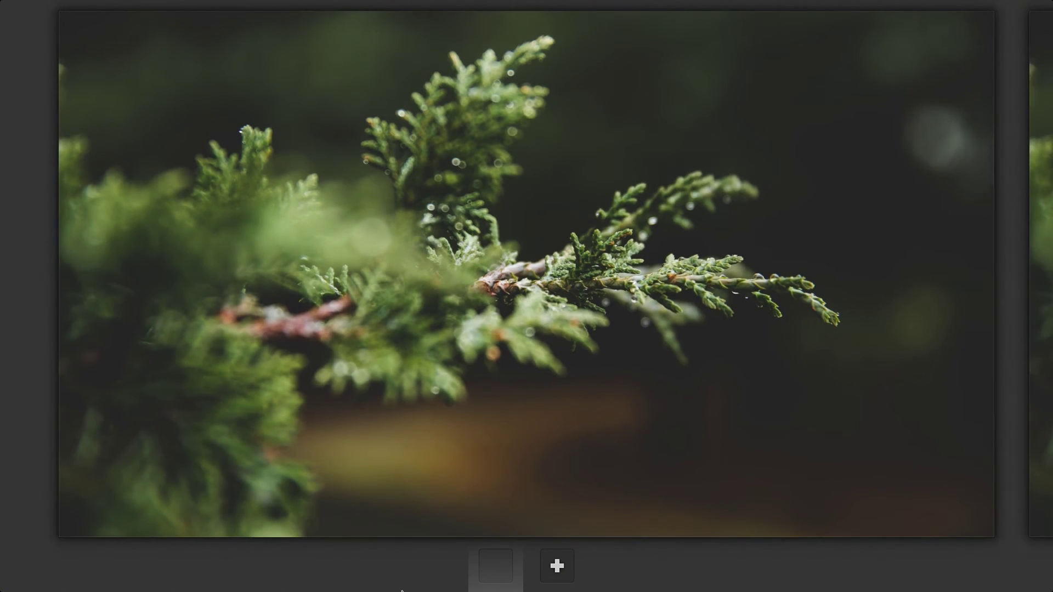
click(526, 494)
key(super)
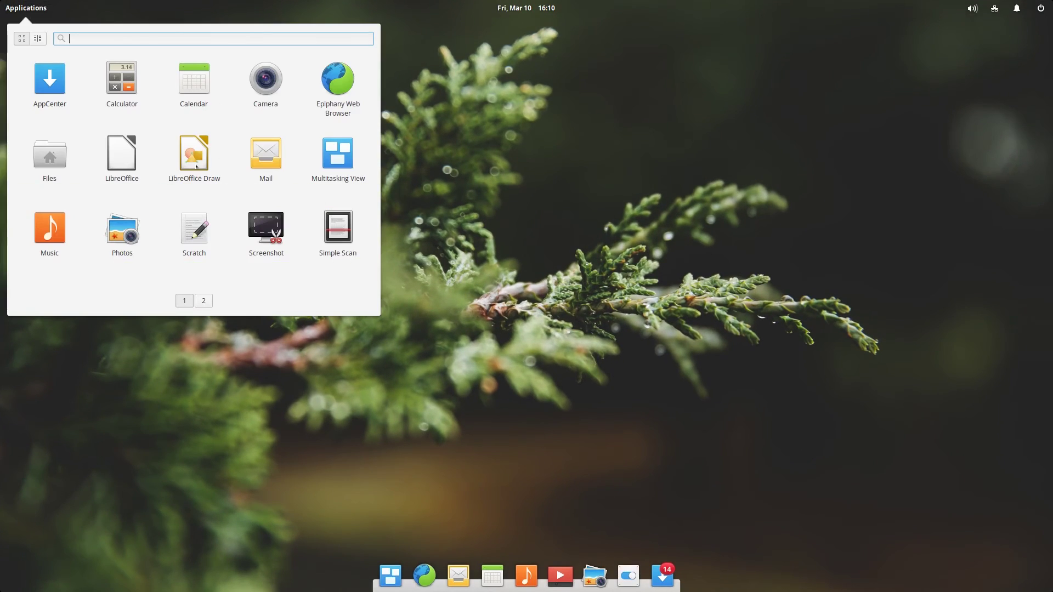
Launch Terminal from the second page of the applications launcher.
click(197, 305)
click(185, 301)
click(202, 301)
click(122, 80)
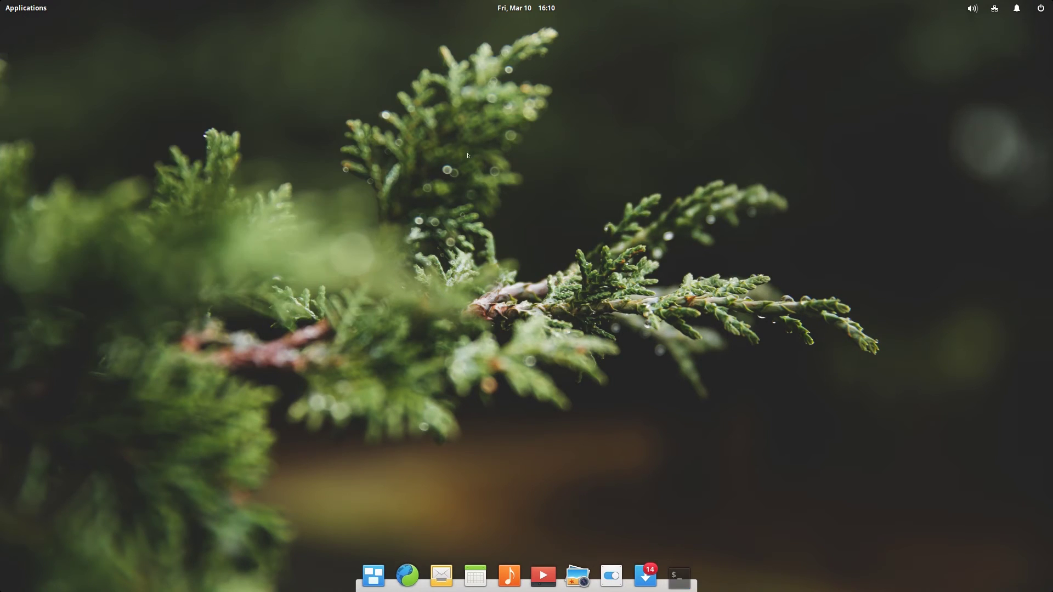
Run sudo, cd Desktop and ls in the home folder.
text(sudo)
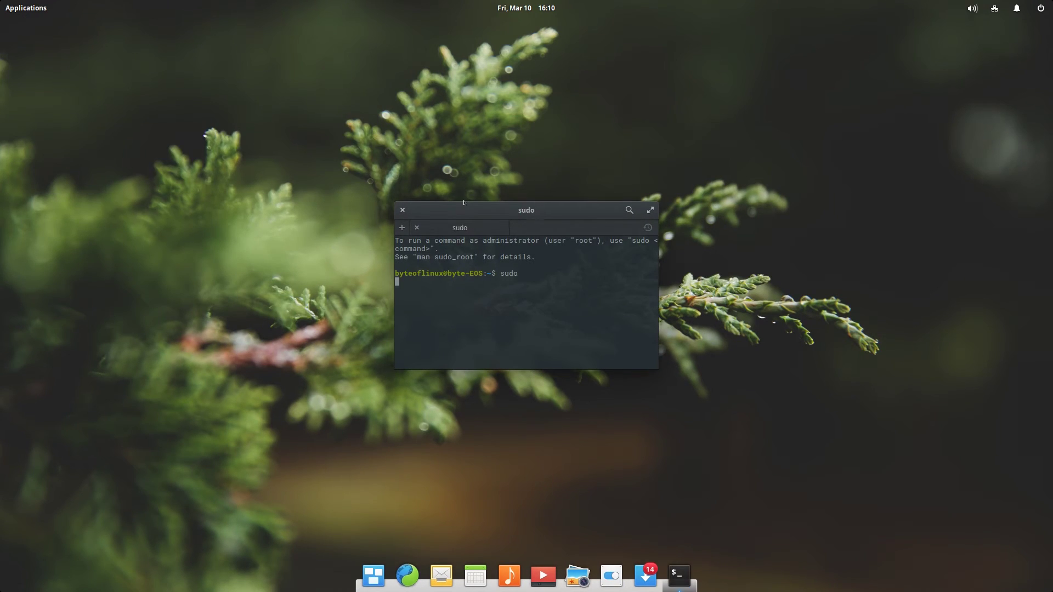
key(Return)
text(cd Desktop)
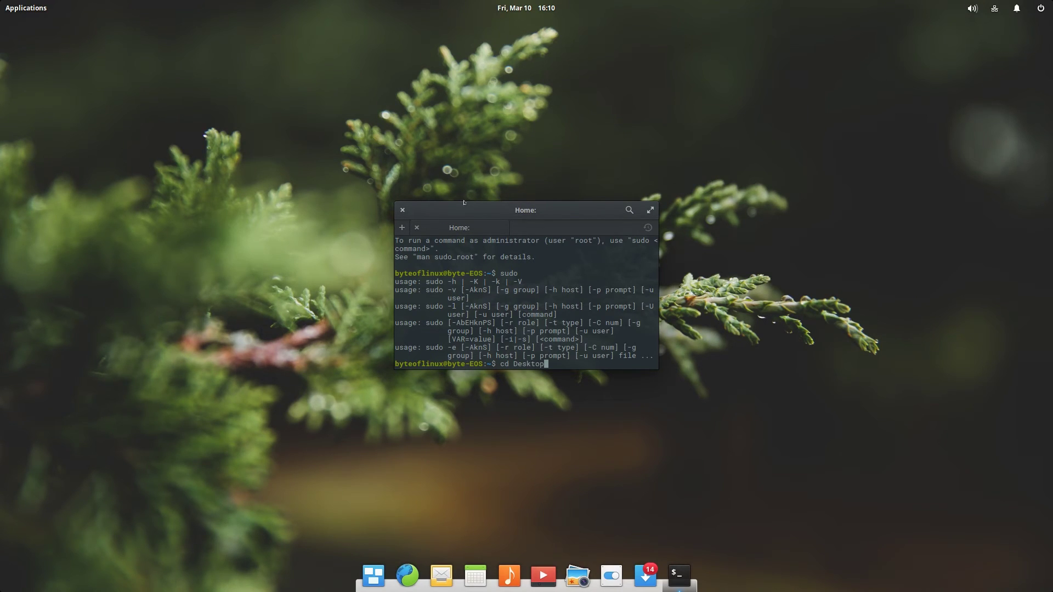
key(Return)
text(ls)
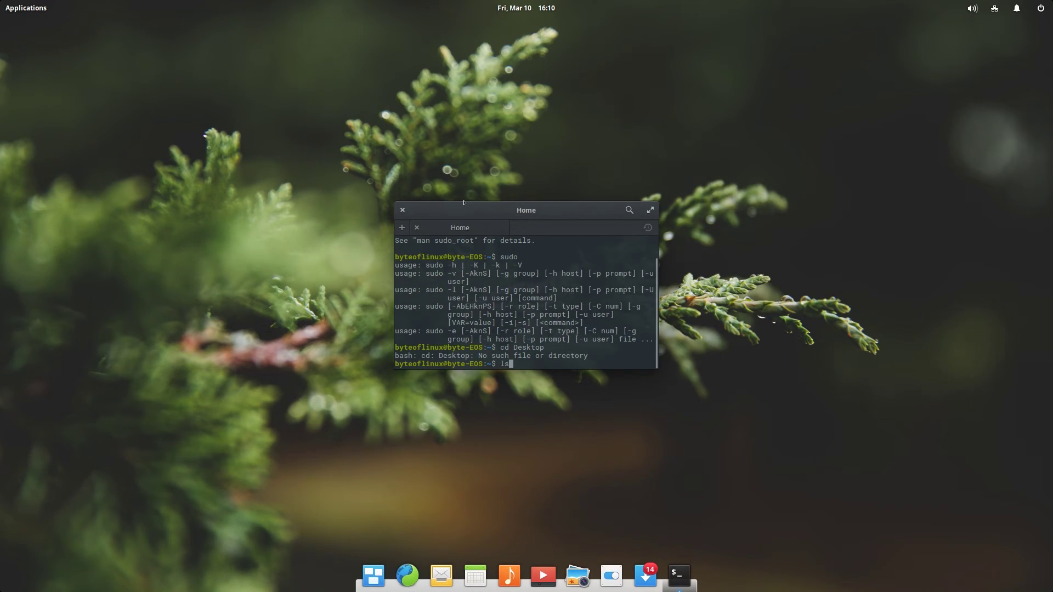
key(Return)
Move the terminal window up, enlarge it, and shift it to the right.
drag(463, 203, 445, 147)
drag(634, 313, 766, 396)
mouse_move(741, 339)
mouse_down()
mouse_move(733, 354)
mouse_move(740, 330)
mouse_move(736, 339)
mouse_up()
drag(583, 159, 721, 148)
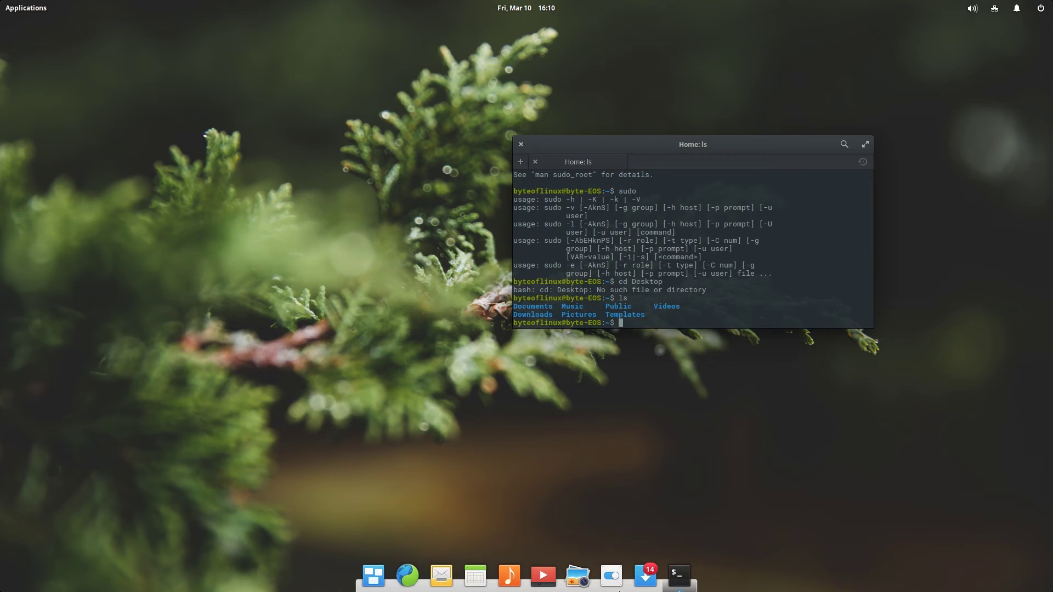
Bring up the applications launcher and dismiss it again.
key(super)
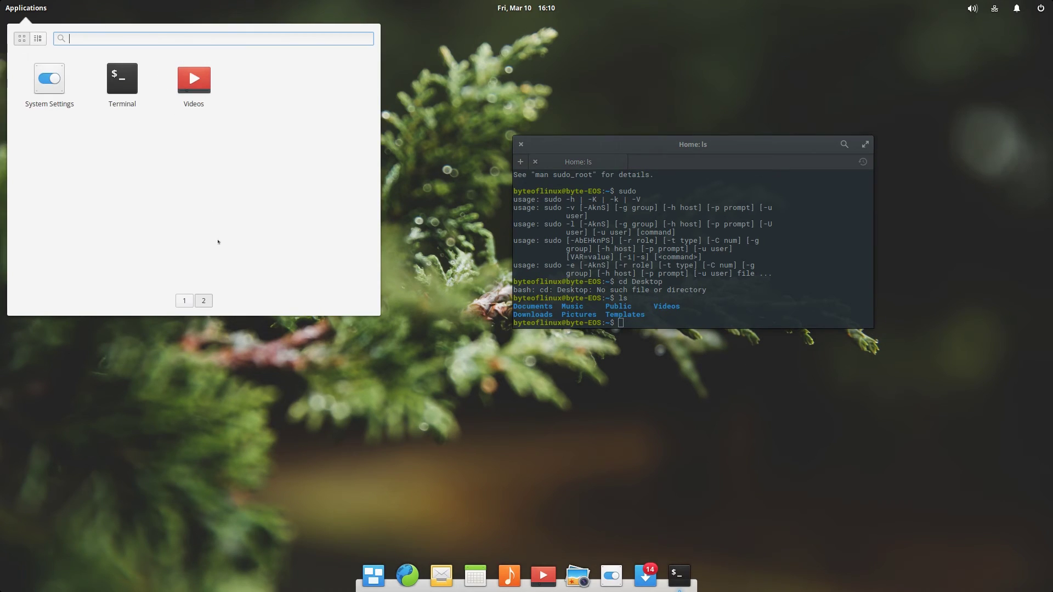
click(177, 300)
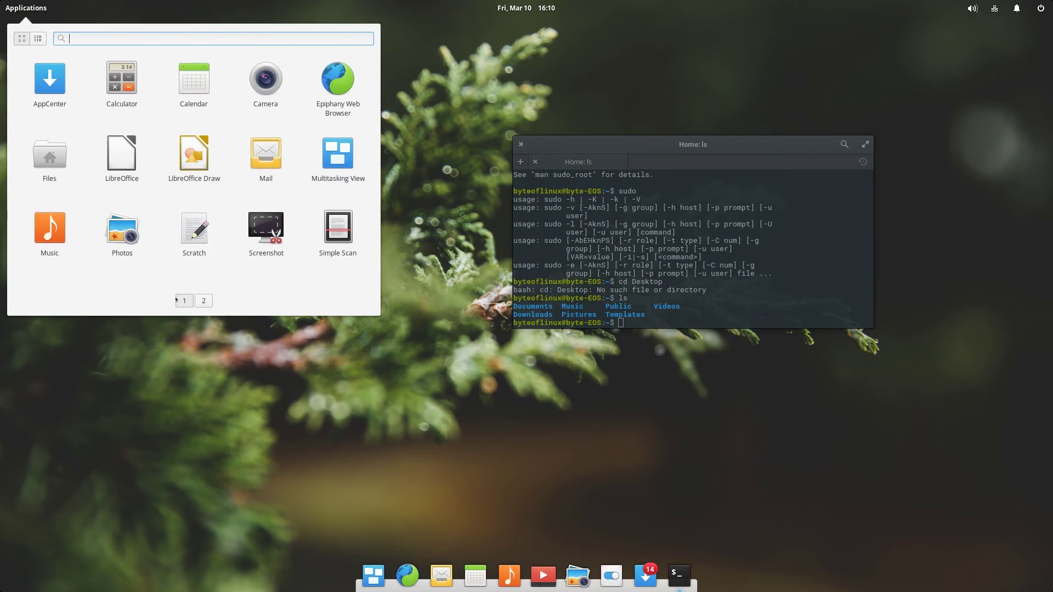
click(181, 365)
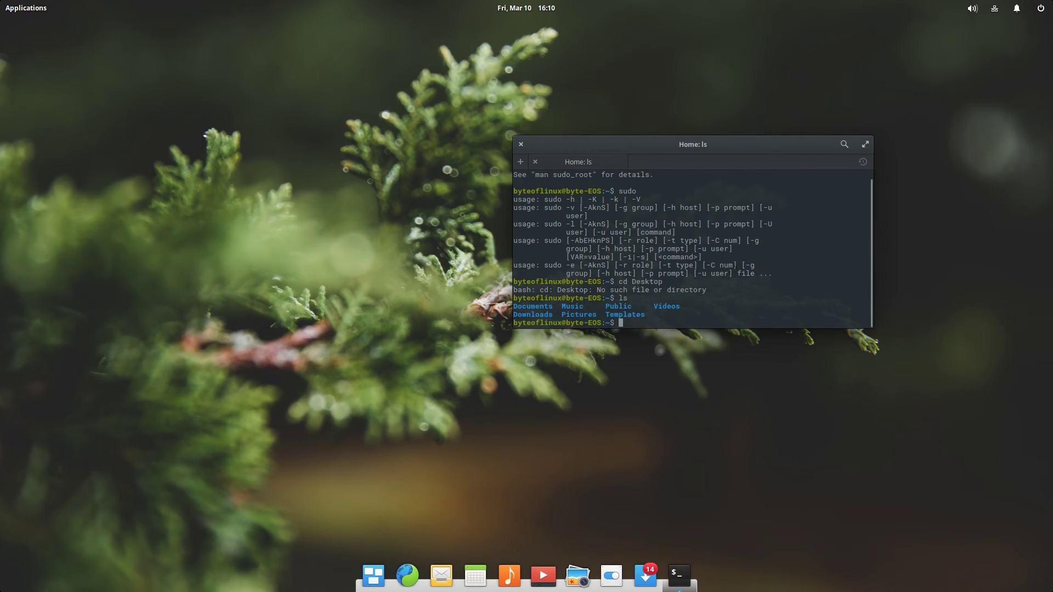
scroll(807, 218, up, 1)
Close Terminal and launch Files from the applications launcher.
click(521, 144)
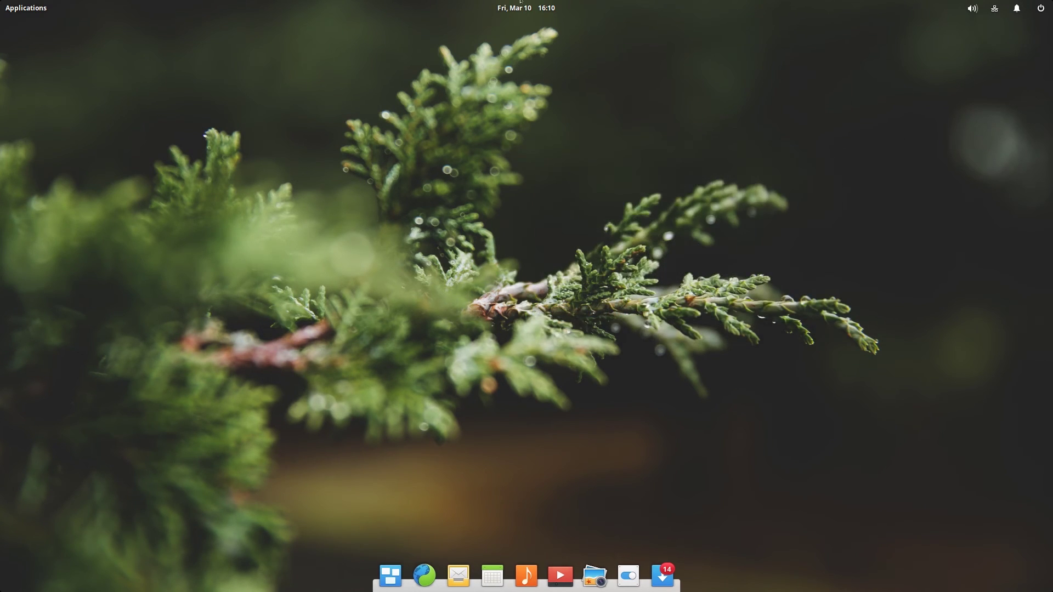
key(super)
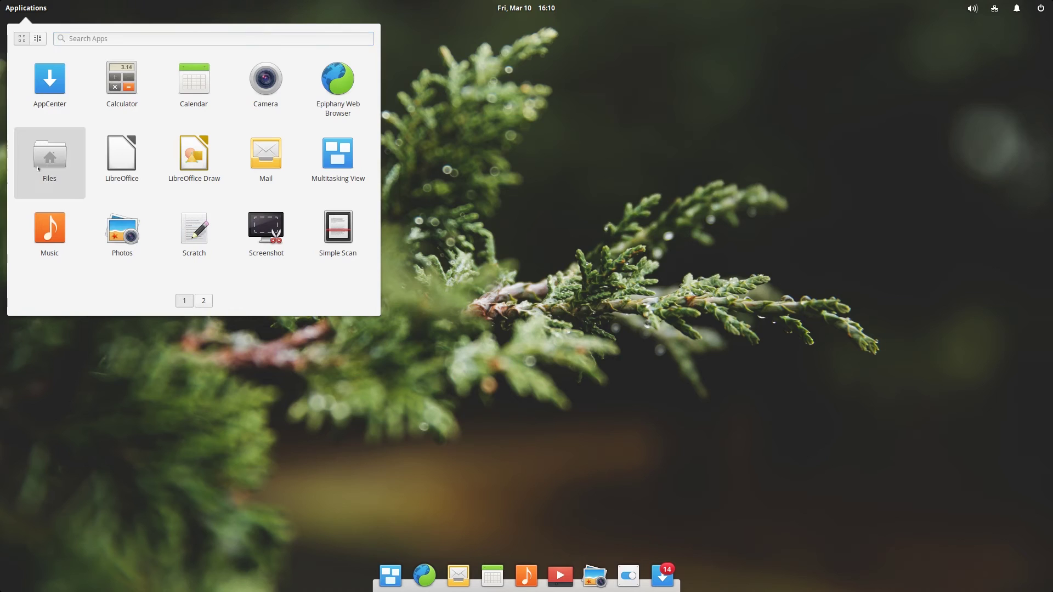
click(43, 164)
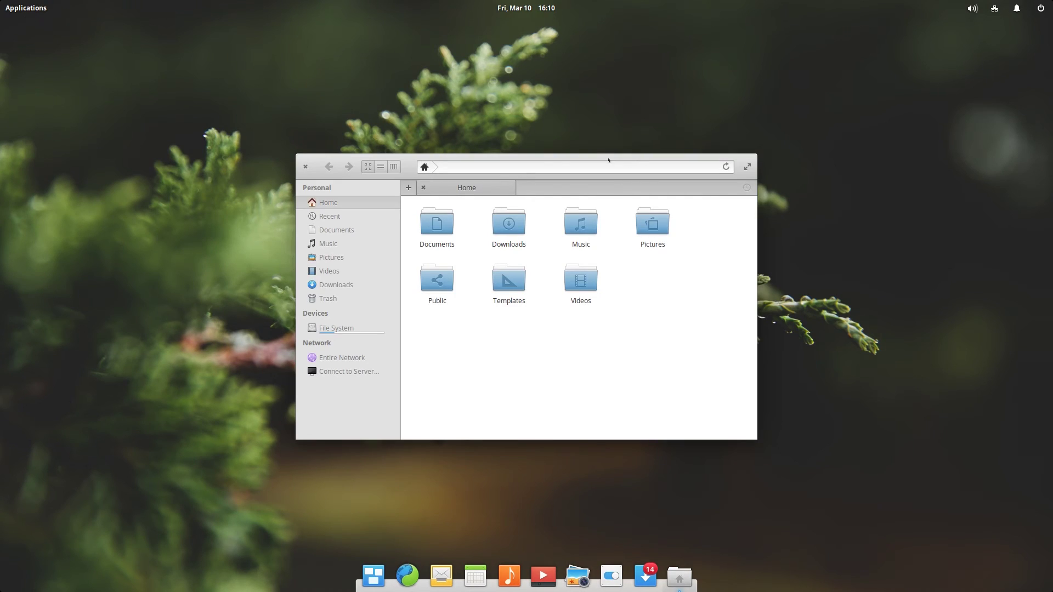
drag(592, 157, 654, 131)
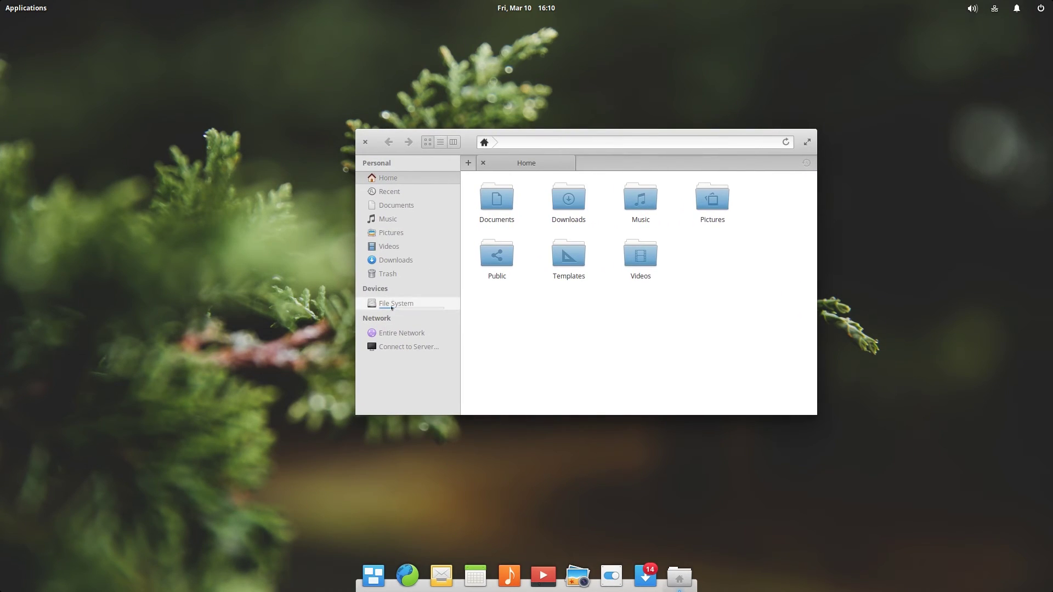
Browse the root File System, then Home and the empty Downloads folder, and quit Files.
click(395, 304)
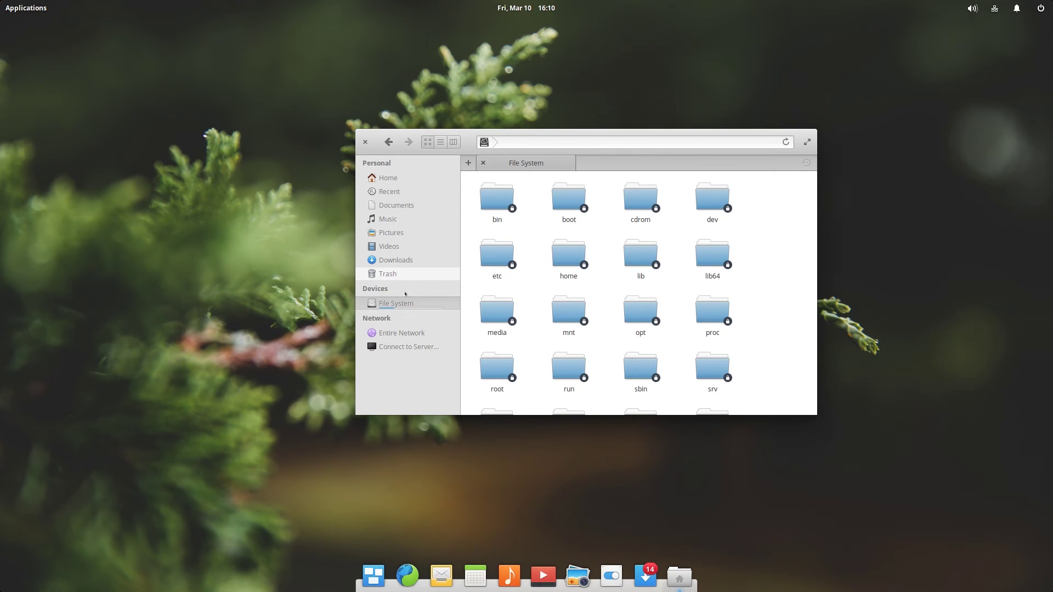
scroll(564, 241, down, 1)
scroll(746, 332, down, 2)
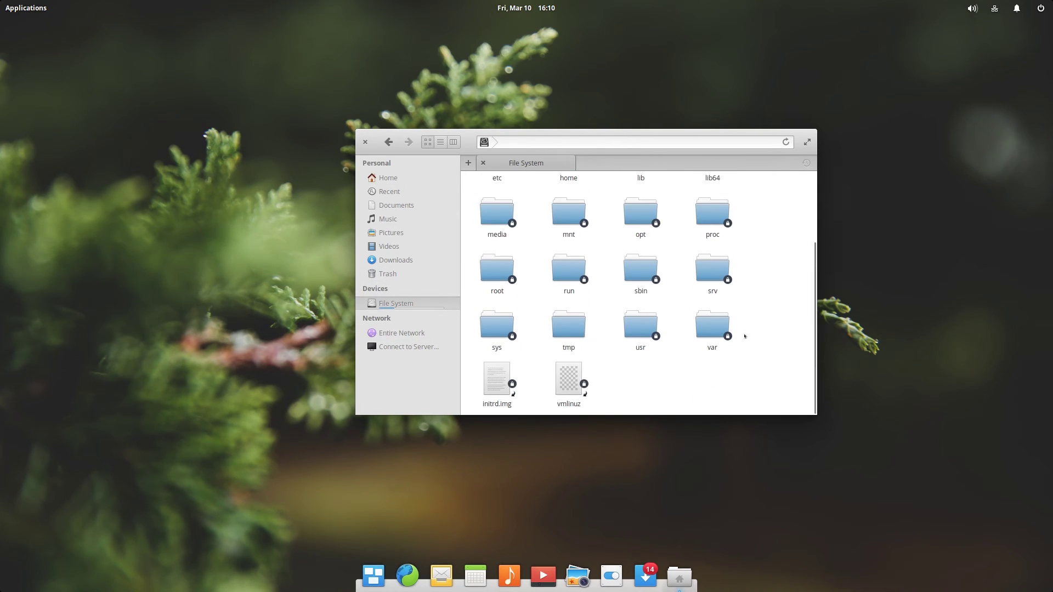
scroll(742, 333, up, 3)
click(391, 178)
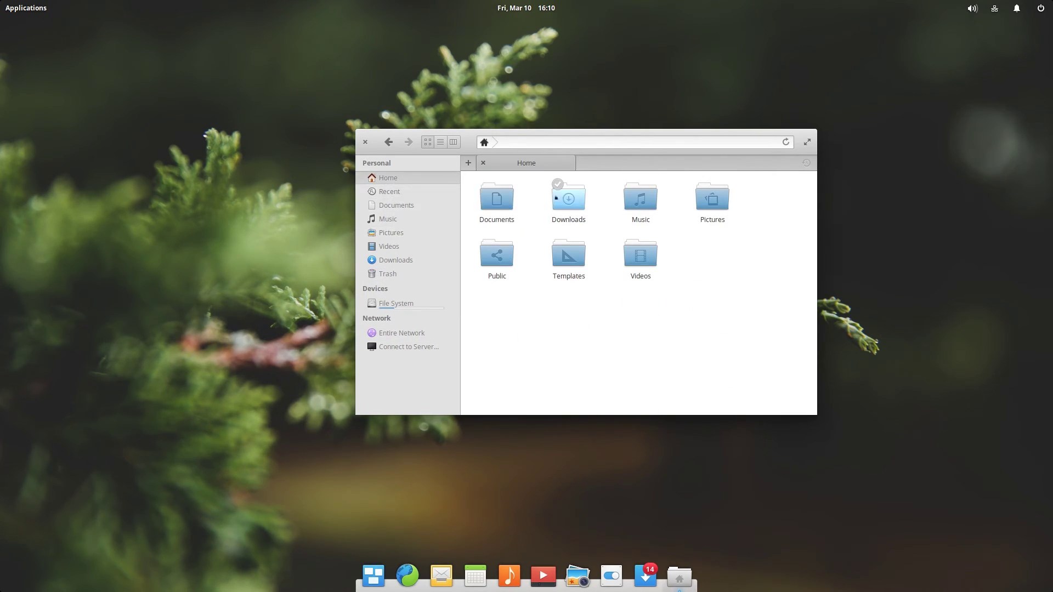
click(569, 196)
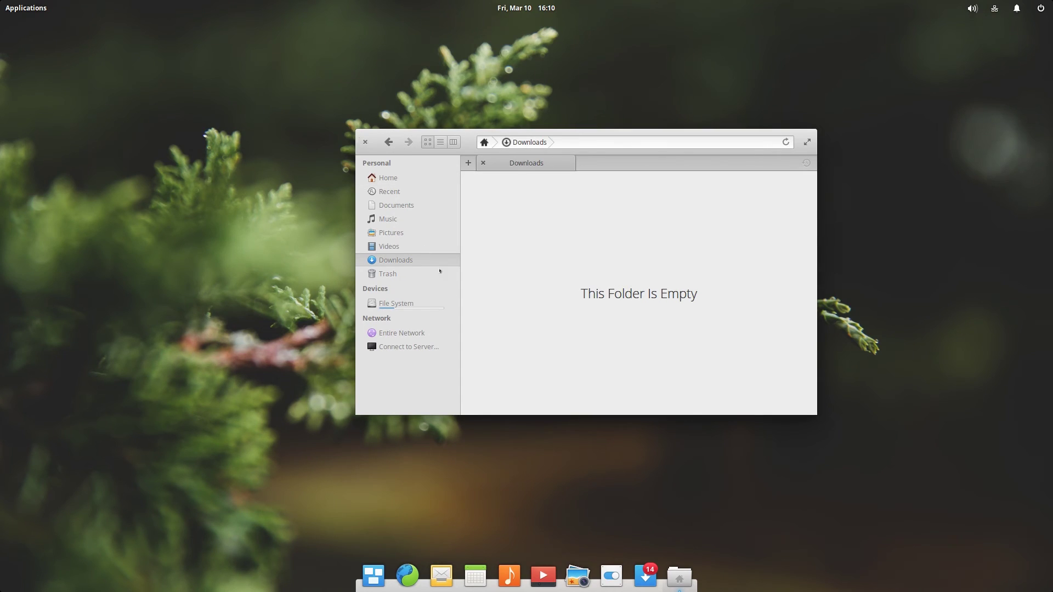
key(ctrl+q)
Launch the Screenshot tool from the applications launcher.
key(super)
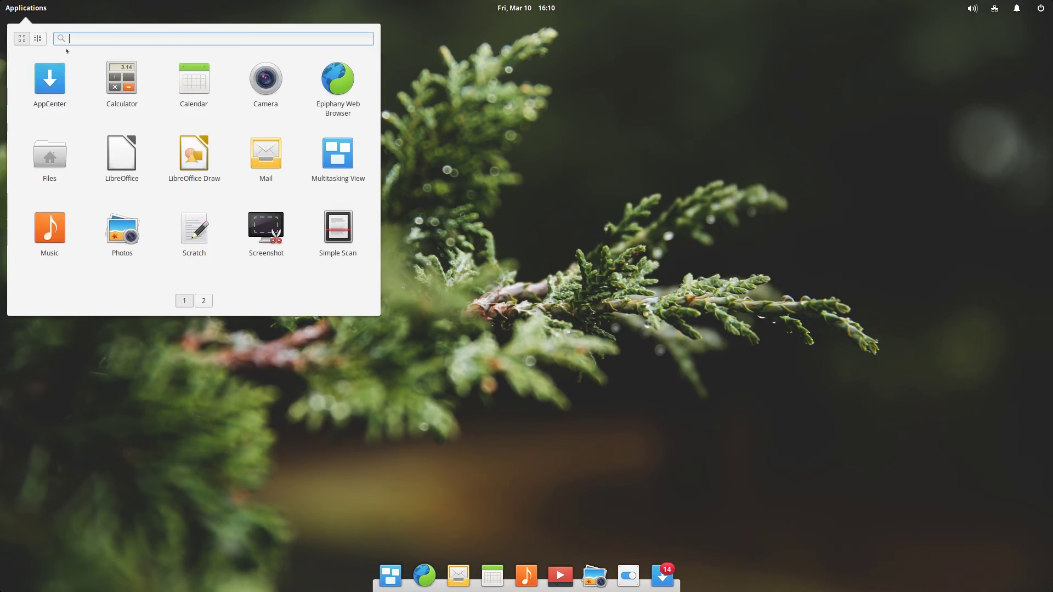
click(199, 296)
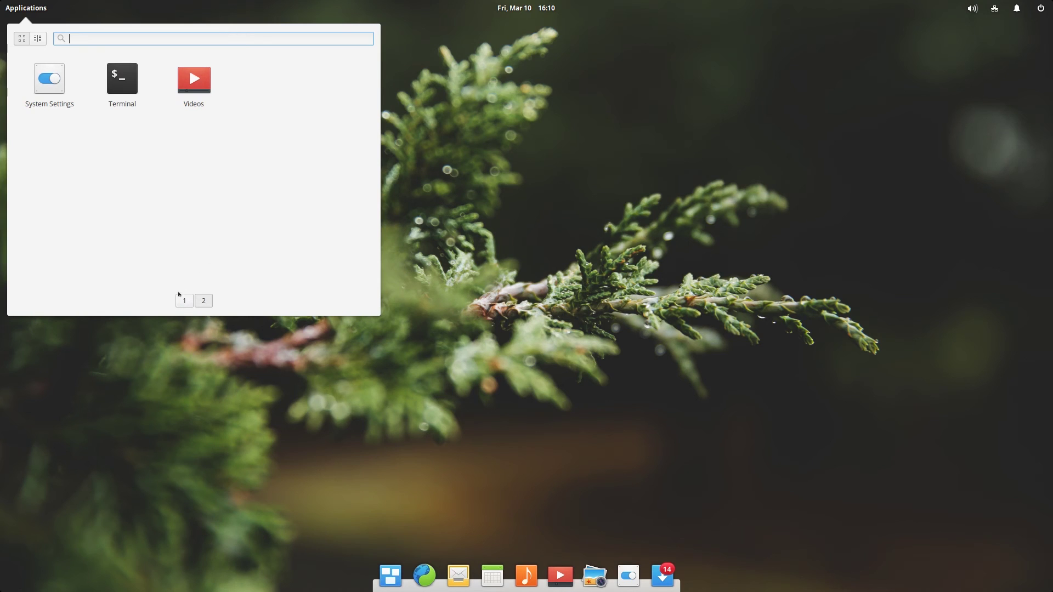
click(184, 305)
click(265, 233)
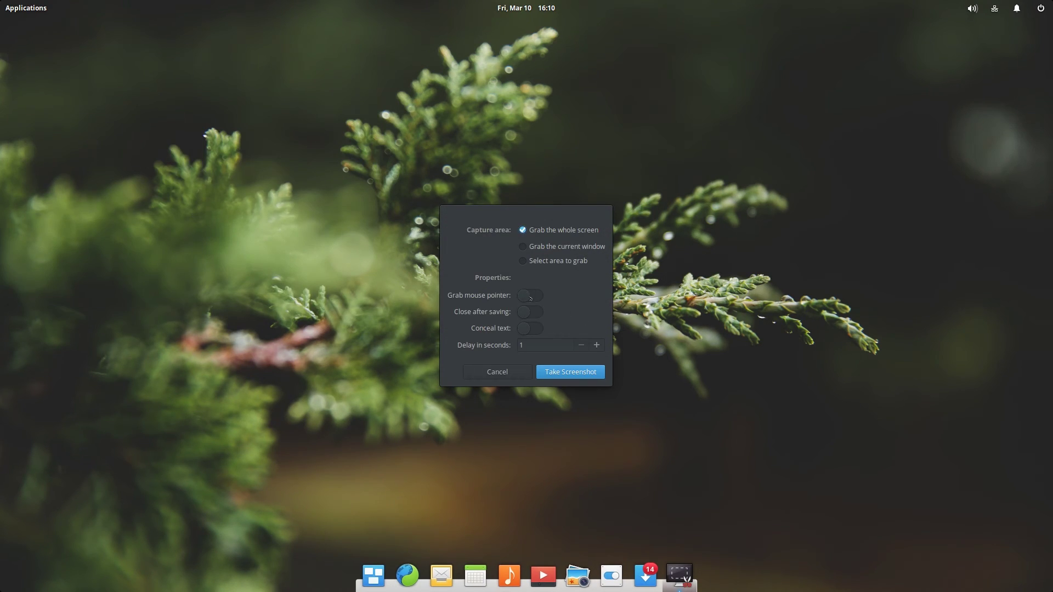
Capture a selected screen area, with the mouse pointer included.
click(531, 297)
click(531, 247)
click(546, 261)
click(566, 372)
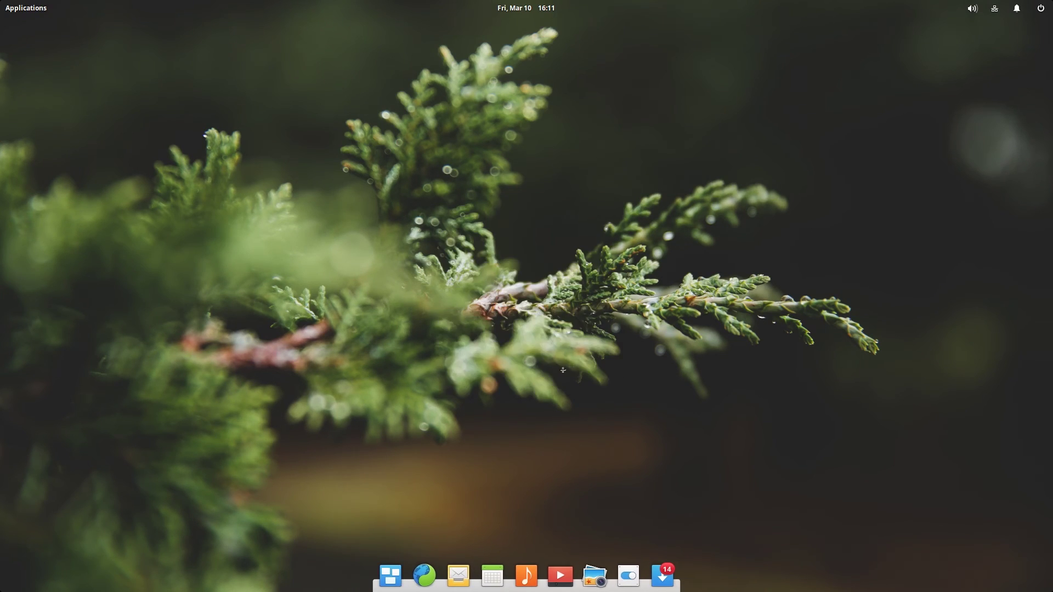
drag(0, 0, 693, 590)
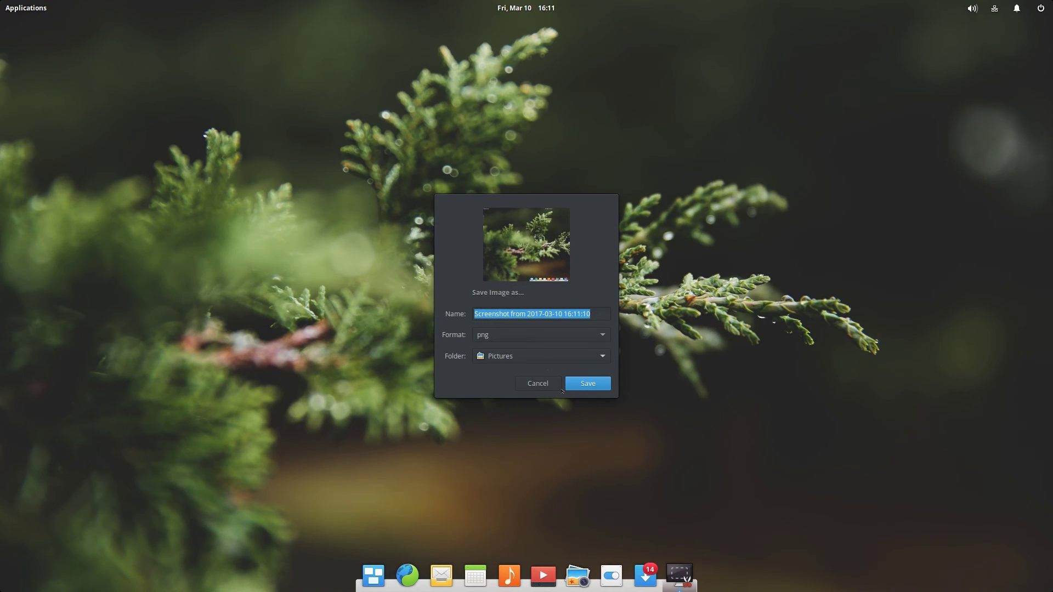
Keep PNG format, set the save folder to Downloads, then cancel saving the screenshot.
click(532, 336)
click(535, 335)
click(575, 356)
click(576, 387)
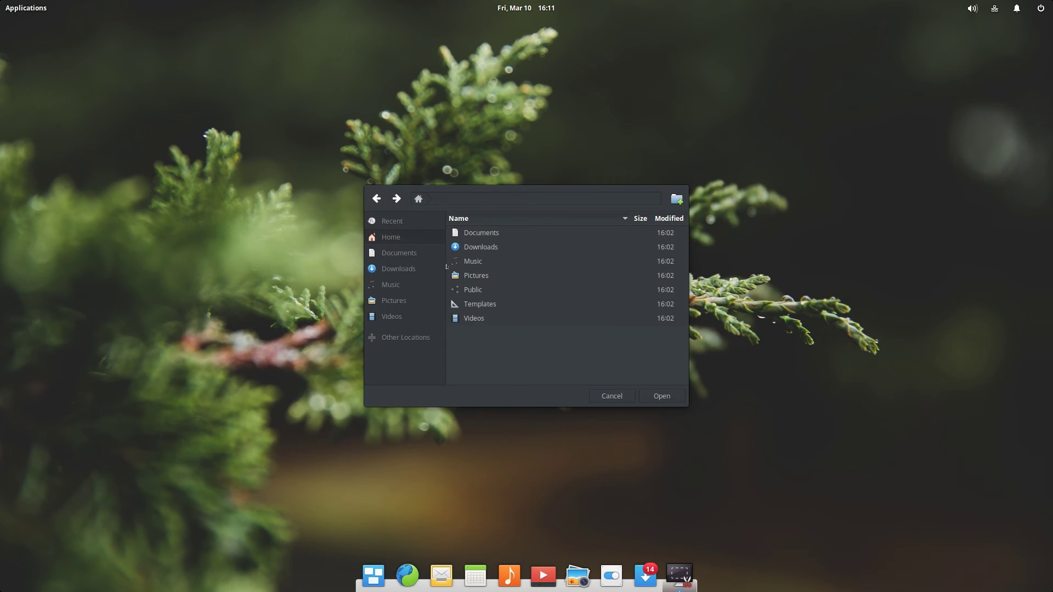
click(662, 396)
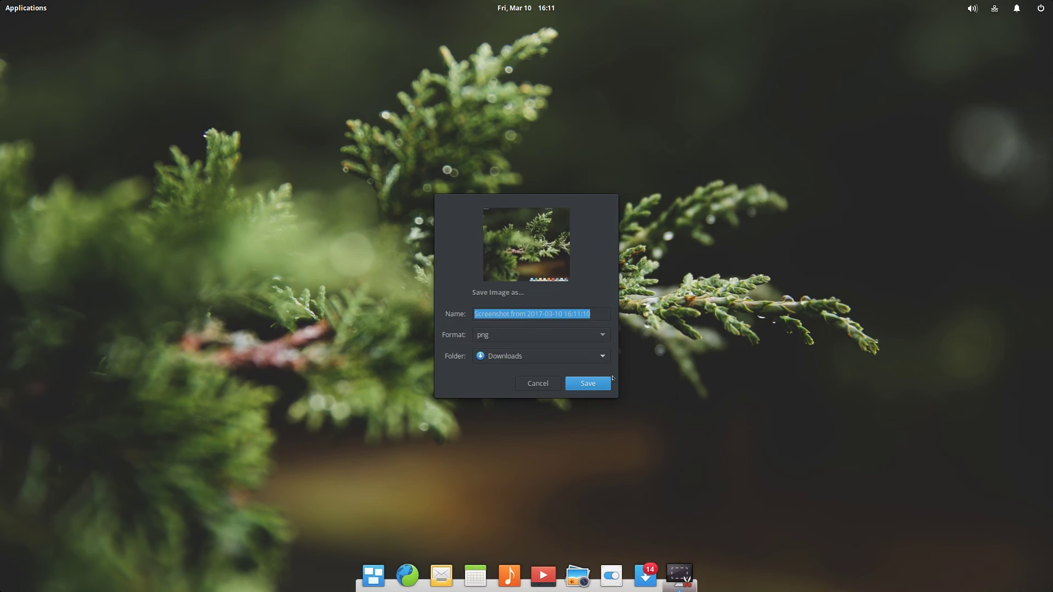
click(548, 384)
click(501, 377)
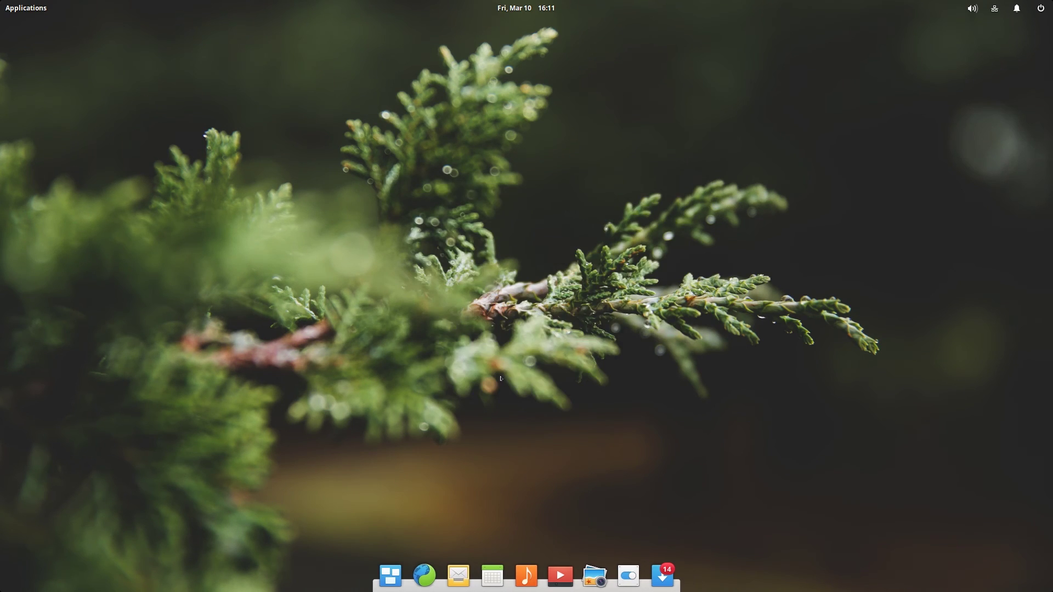
click(546, 6)
click(301, 75)
key(super)
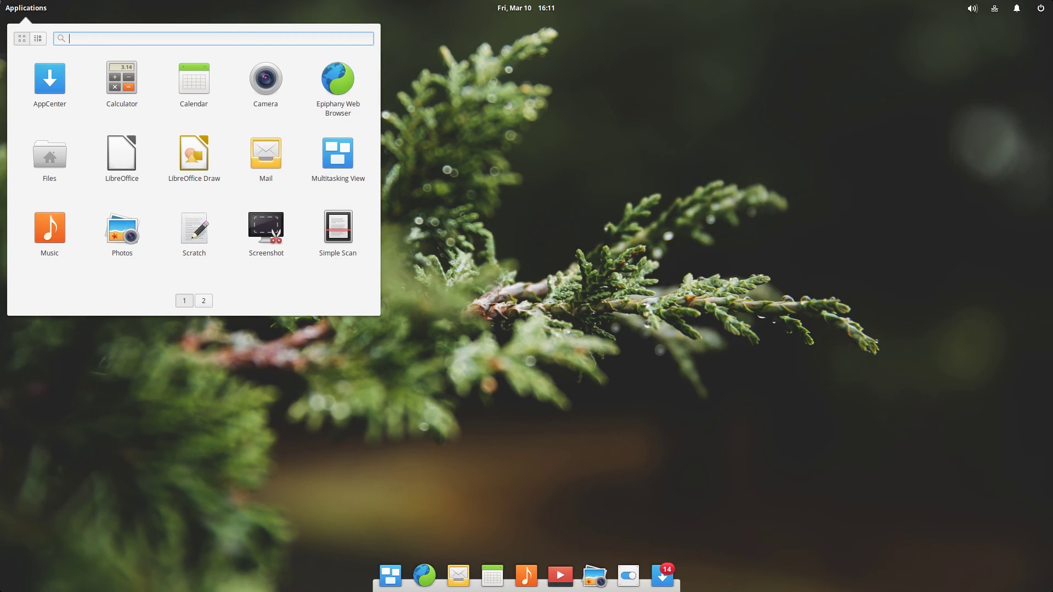
key(Escape)
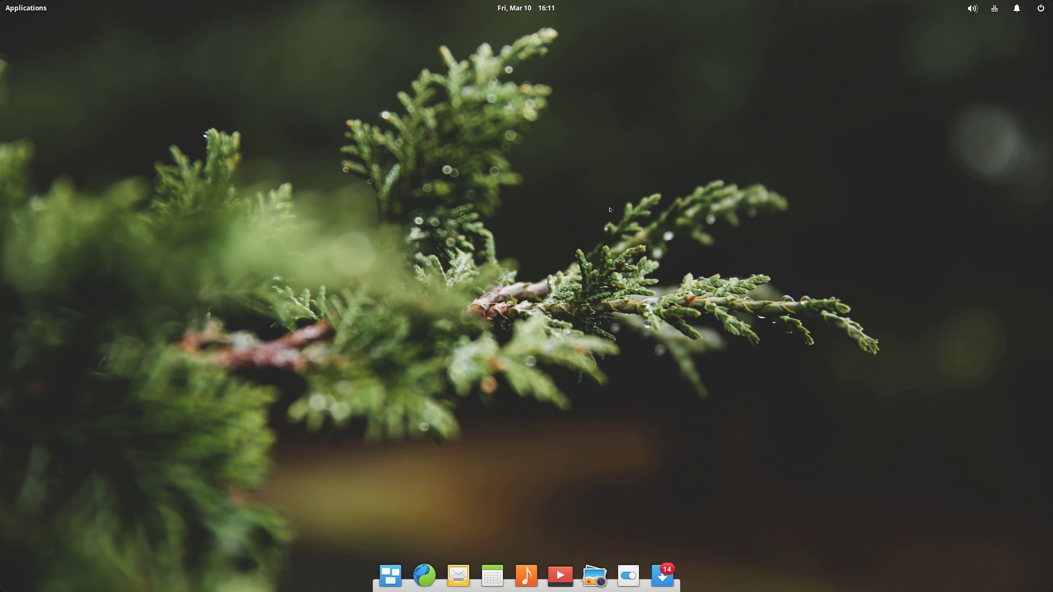
click(529, 4)
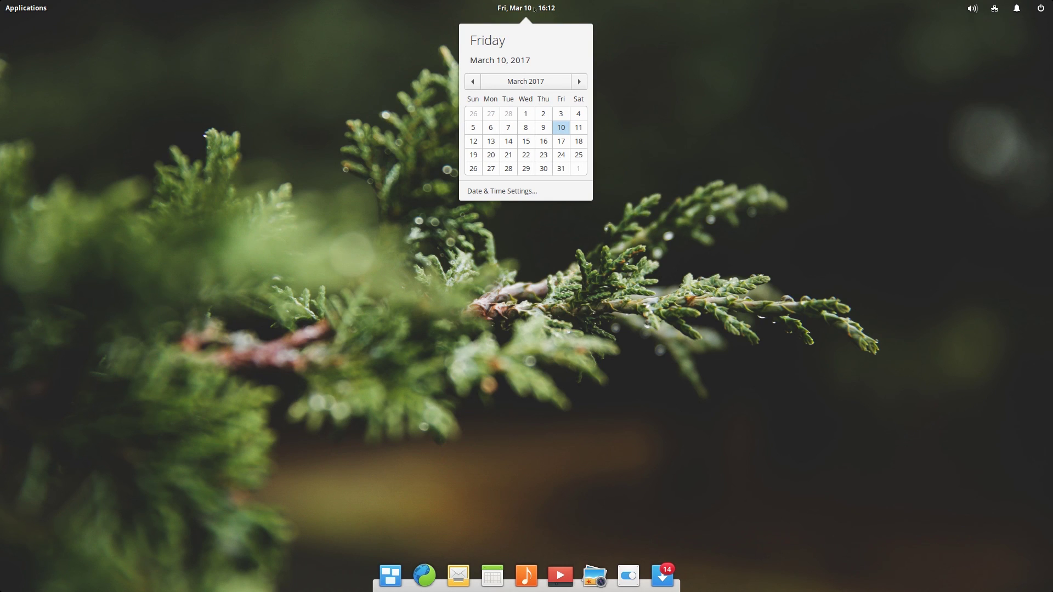
click(534, 9)
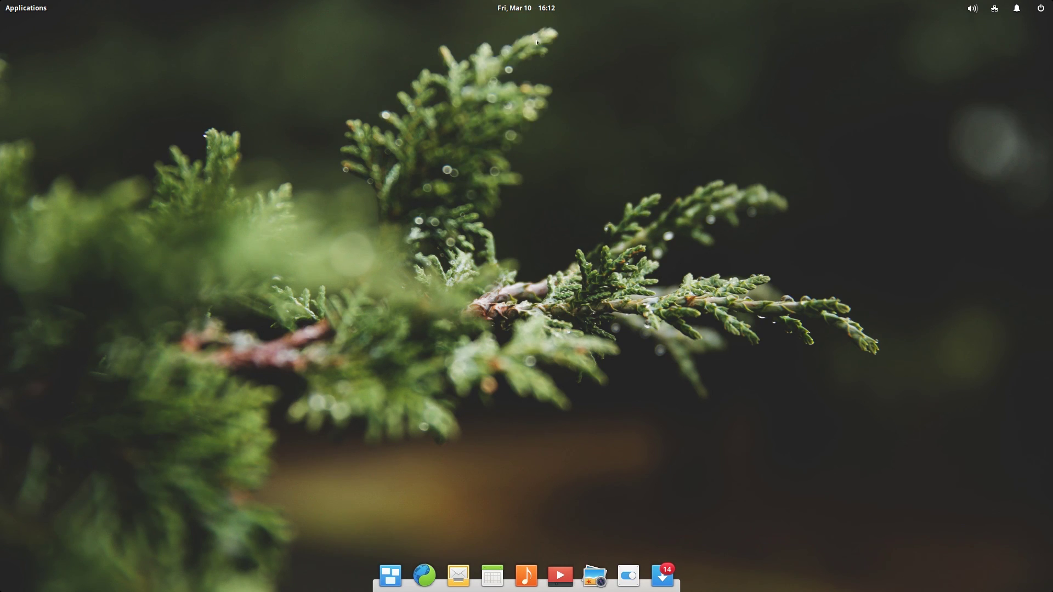